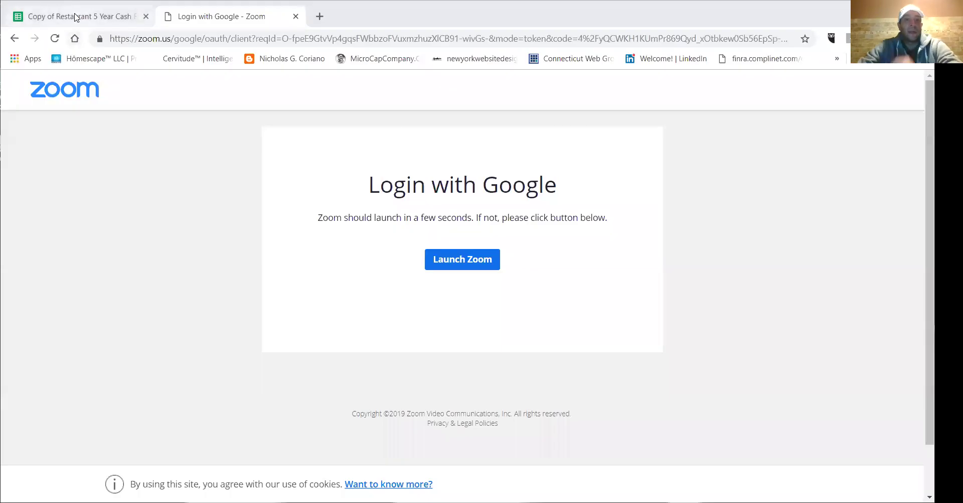
# Switch to the restaurant cash flow spreadsheet and examine the sales, cash paid out and non-P&L rows of Year 1
pyautogui.click(75, 18)
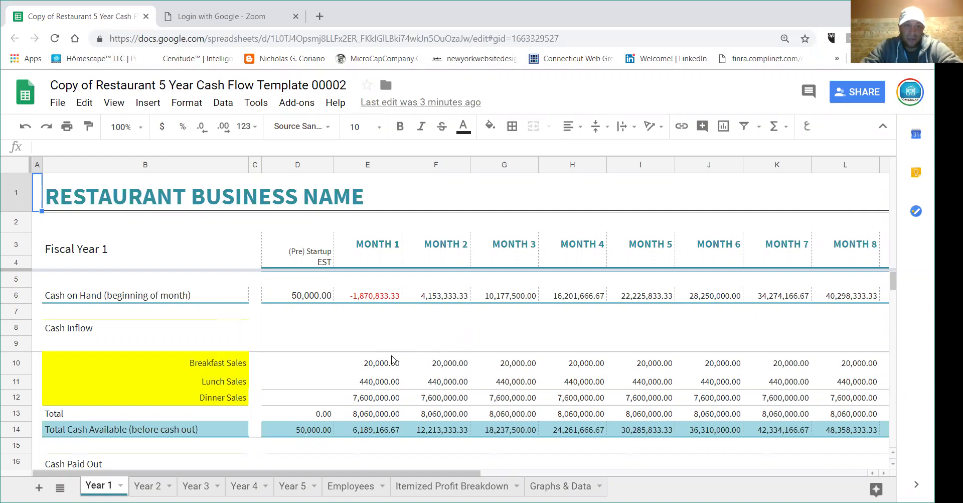
pyautogui.scroll(-2, 393, 358)
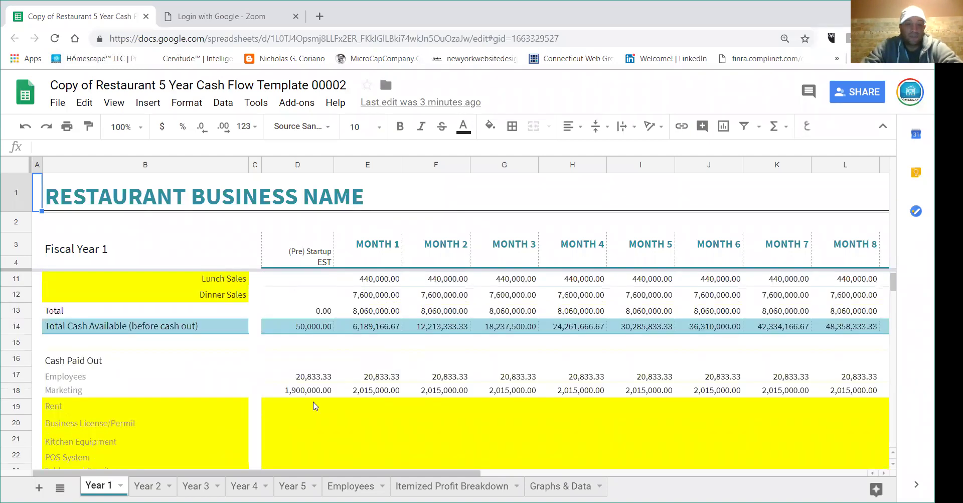
pyautogui.scroll(2, 315, 398)
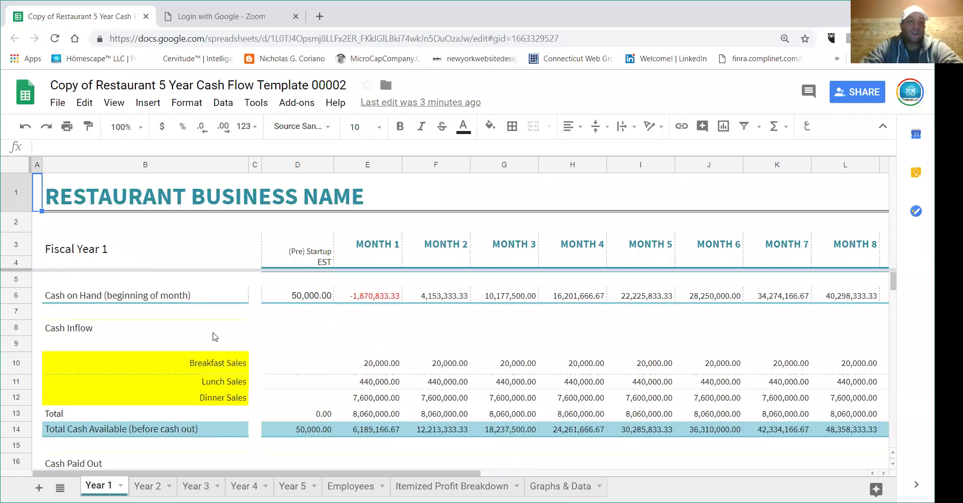
pyautogui.moveTo(5, 368); pyautogui.dragTo(18, 398)
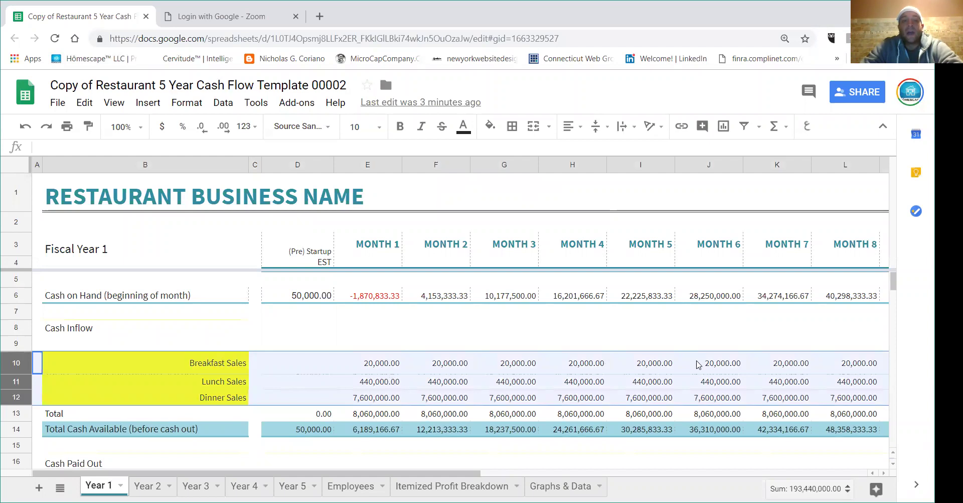
pyautogui.scroll(-3, 248, 375)
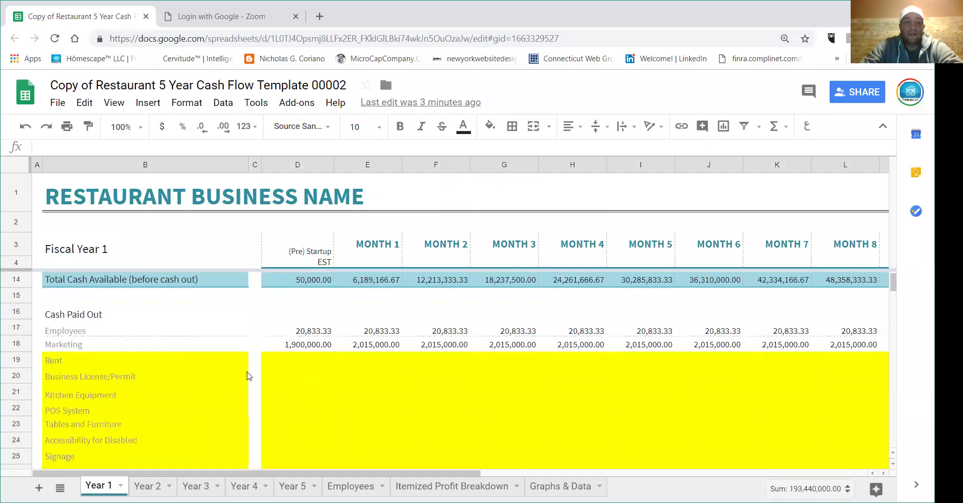
pyautogui.scroll(1, 248, 376)
pyautogui.moveTo(18, 377); pyautogui.dragTo(14, 405)
pyautogui.scroll(-1, 36, 363)
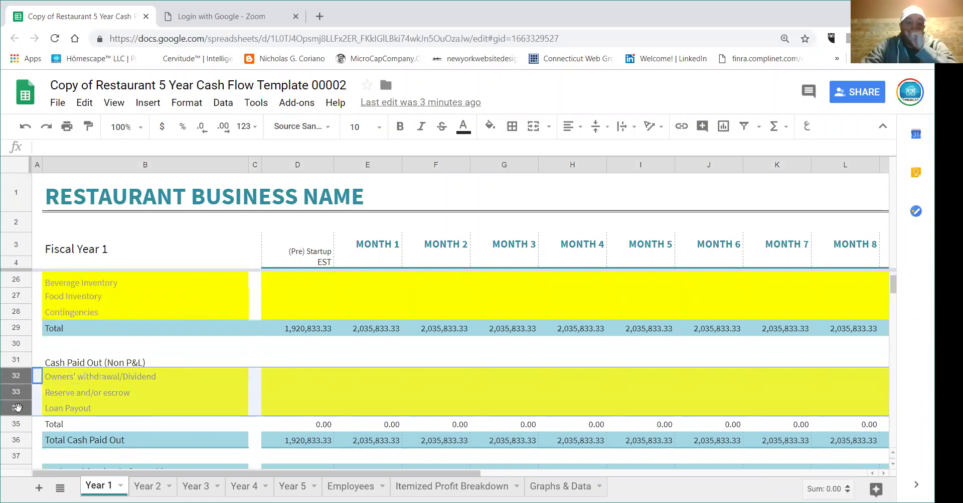
pyautogui.scroll(4, 223, 392)
pyautogui.scroll(3, 295, 378)
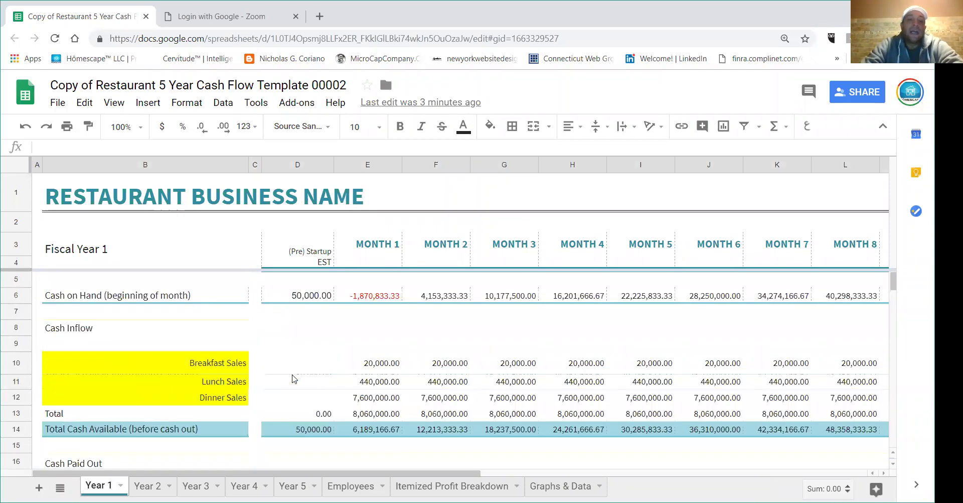
pyautogui.click(380, 365)
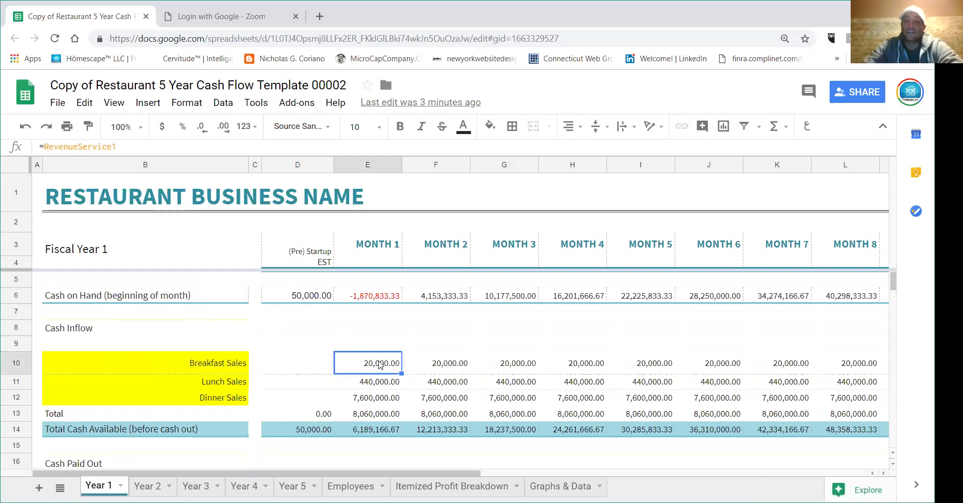
# On the Itemized Profit Breakdown sheet, name the first two Breakfast Sales items Bagel and Eggs & Cheese
pyautogui.click(452, 486)
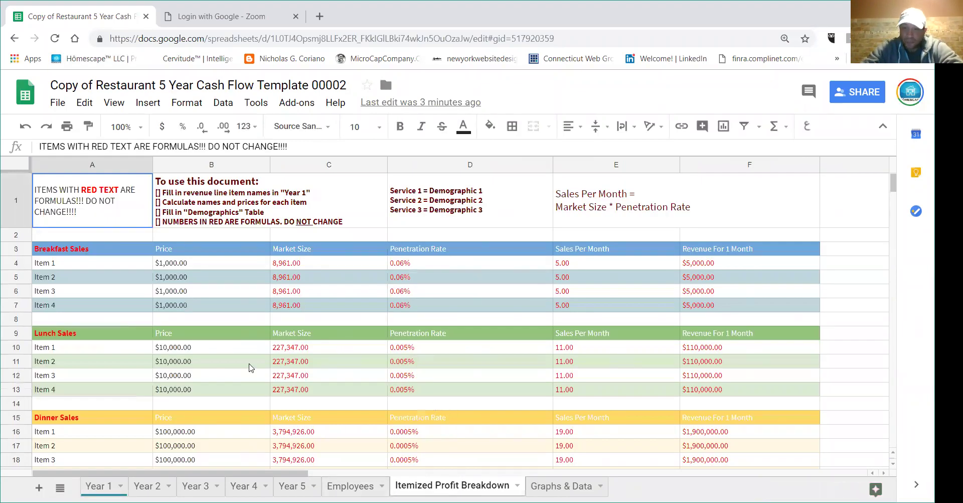
pyautogui.click(217, 266)
pyautogui.click(84, 267)
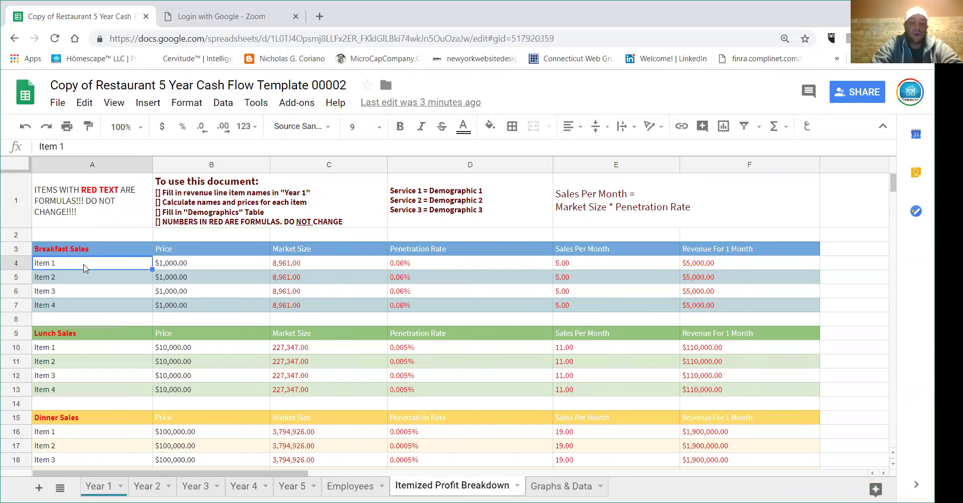
pyautogui.write('Bagel')
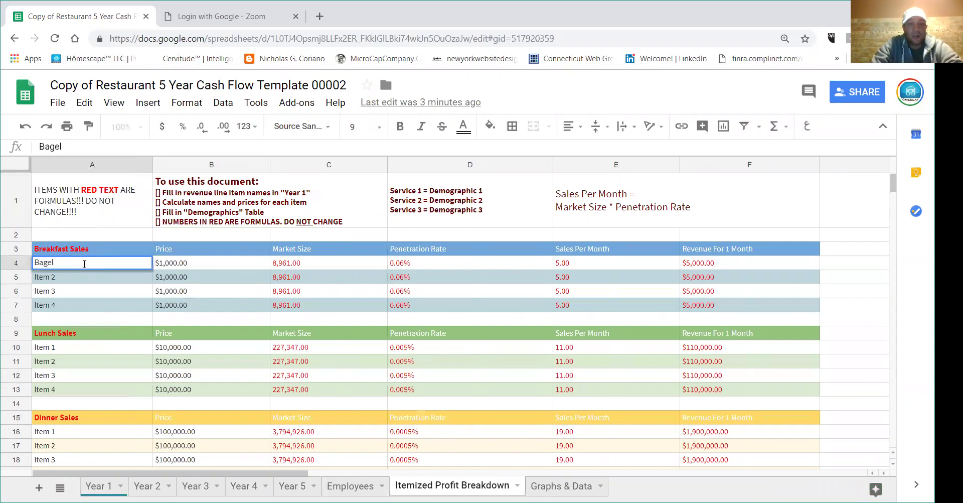
pyautogui.press('Return')
pyautogui.write('Eggs & Chees')
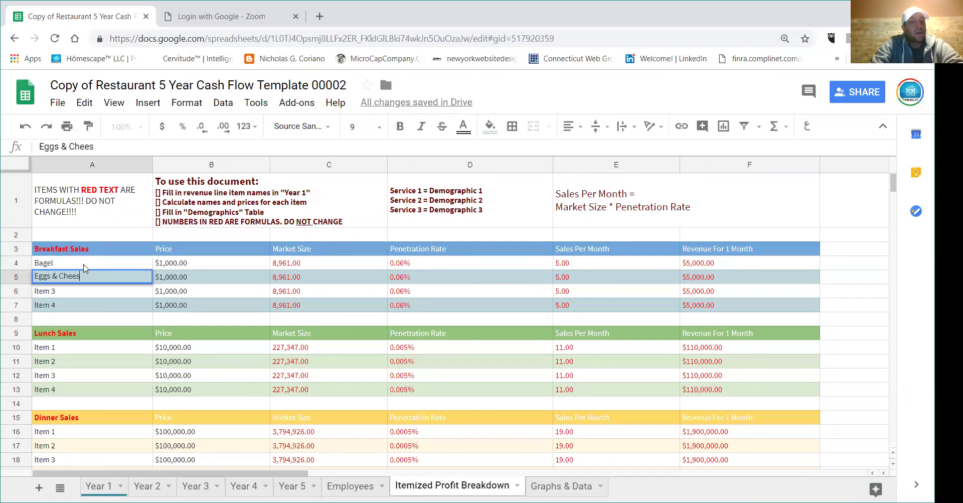
pyautogui.write('e')
# Name the first two Lunch Sales items Hamburger and Hot Dog
pyautogui.click(83, 349)
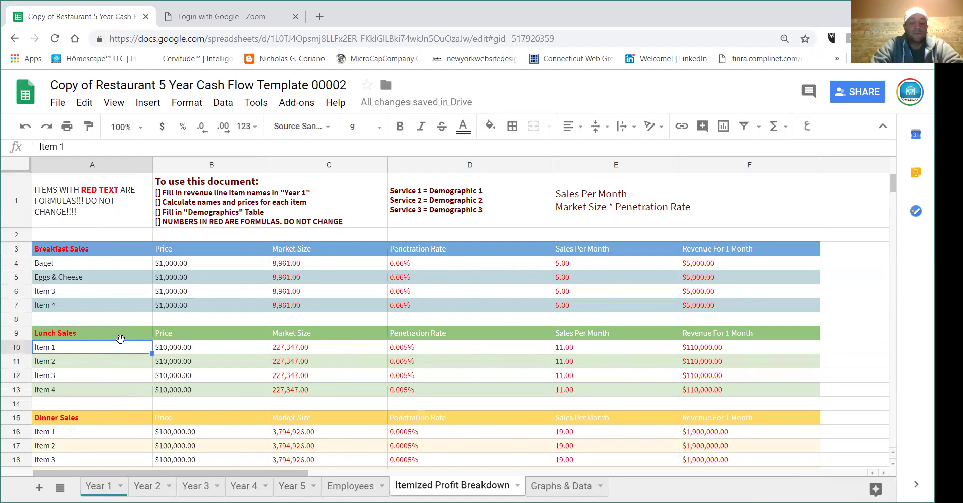
pyautogui.write('Hamburger')
pyautogui.press('Return')
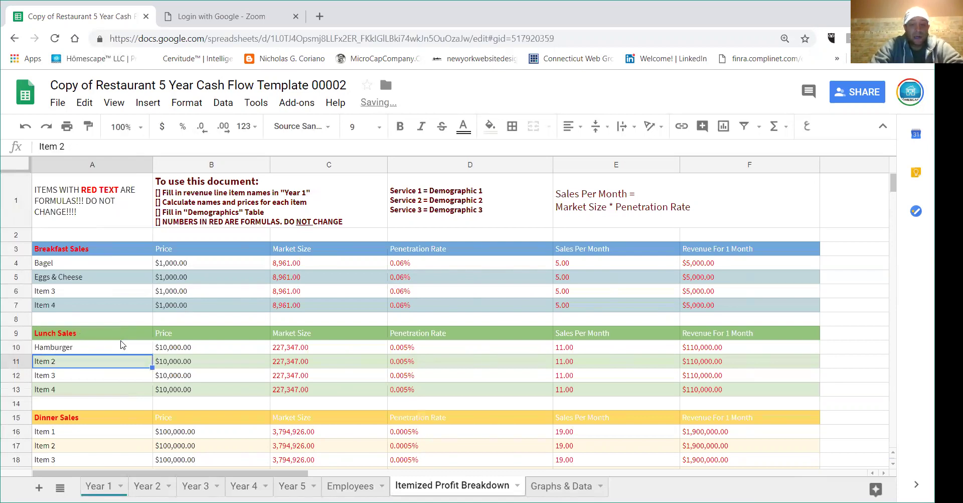
pyautogui.write('Hot Dog')
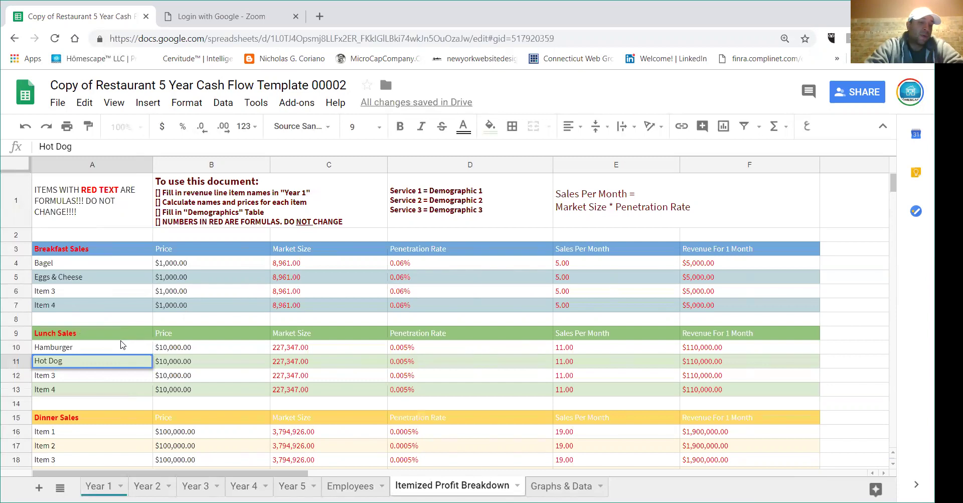
# Name the first two Dinner Sales items Pasta and Seafood
pyautogui.click(109, 431)
pyautogui.scroll(-1, 108, 431)
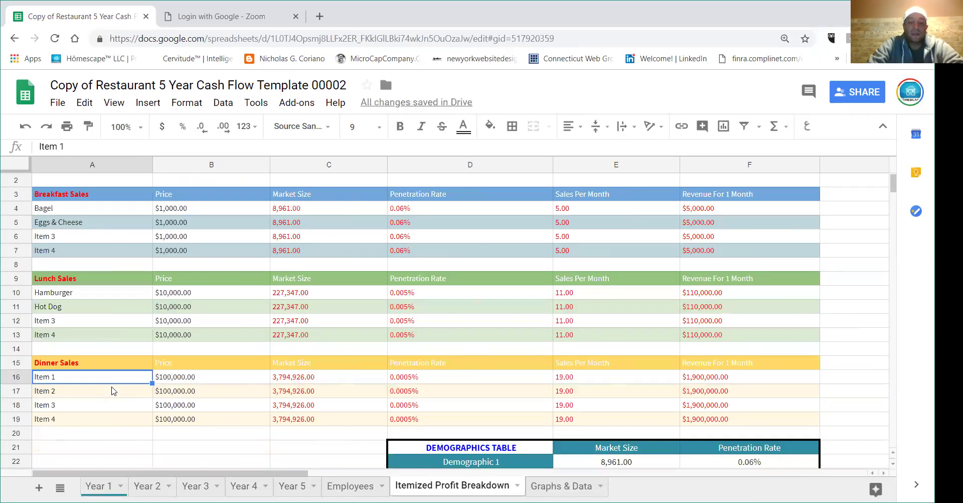
pyautogui.write('Pasta')
pyautogui.press('Return')
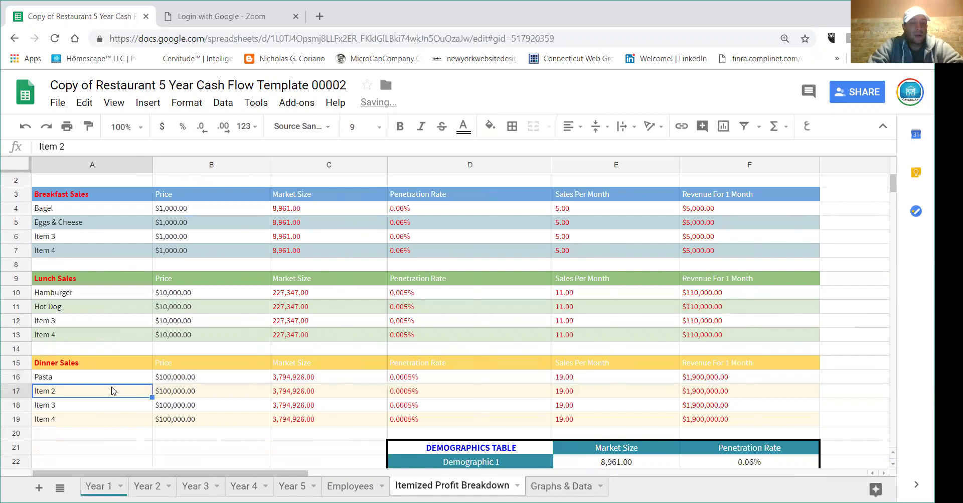
pyautogui.write('Seafood')
pyautogui.press('Return')
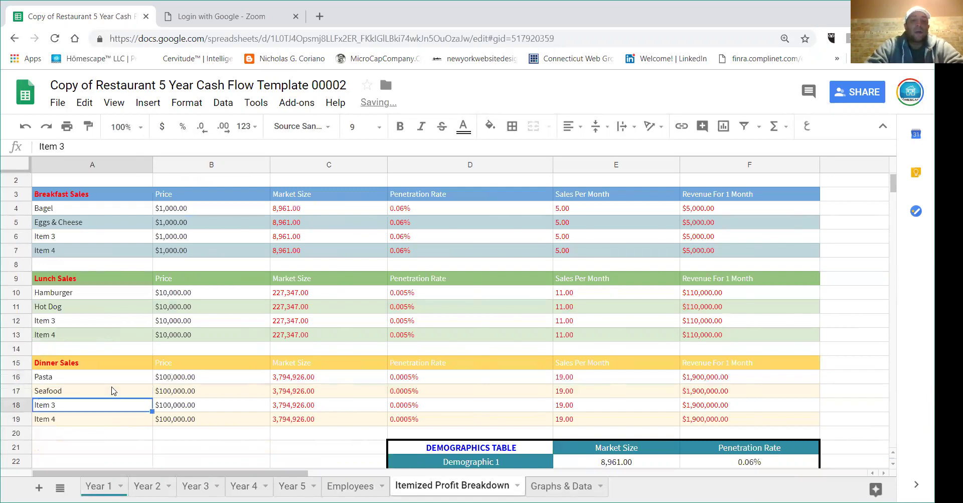
# Set the dinner prices to $10.00 for Pasta and $19.00 for Seafood
pyautogui.click(185, 376)
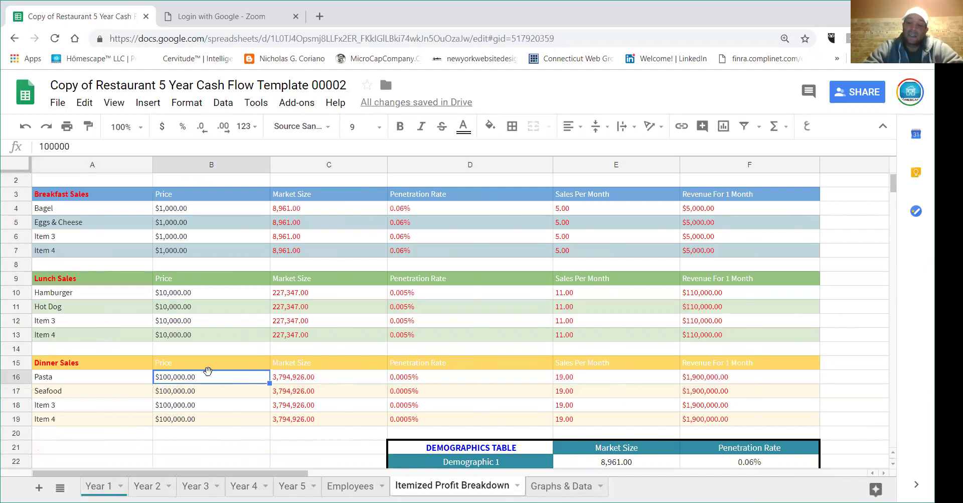
pyautogui.write('01')
pyautogui.press('BackSpace')
pyautogui.press('BackSpace')
pyautogui.write('10')
pyautogui.press('Return')
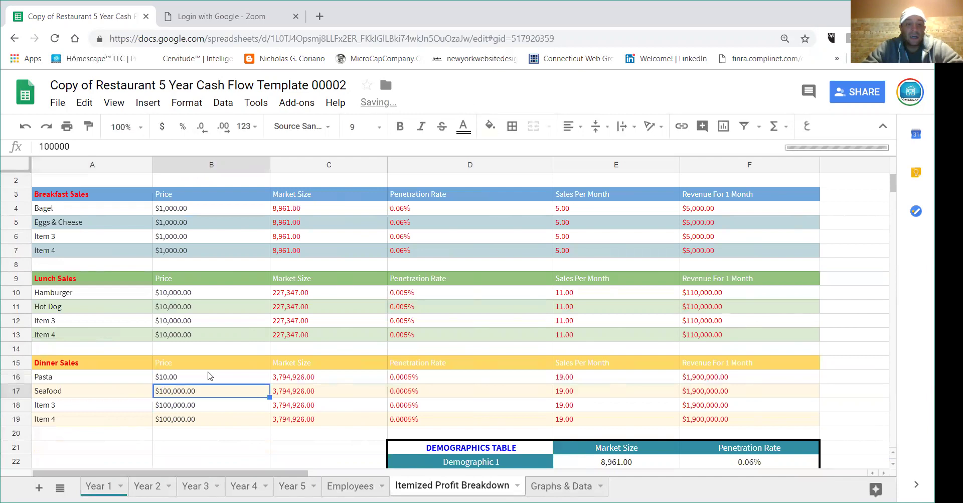
pyautogui.write('19')
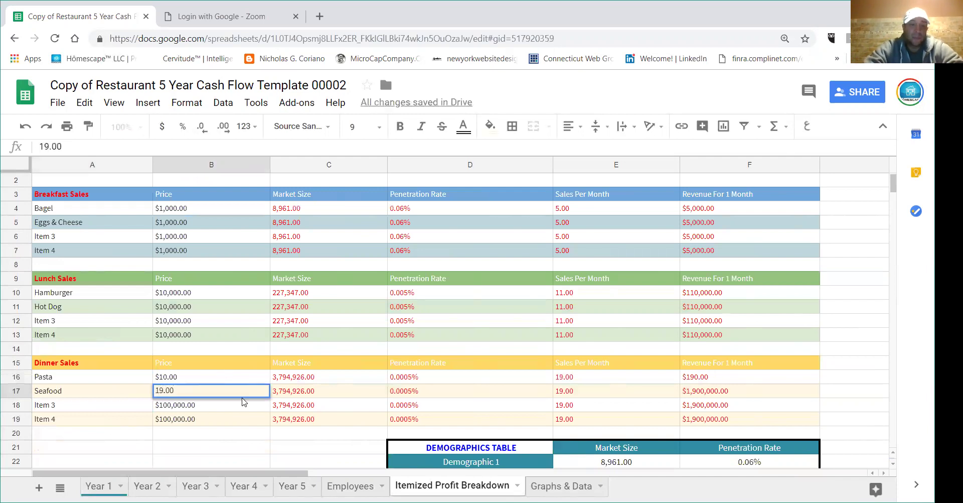
pyautogui.press('Return')
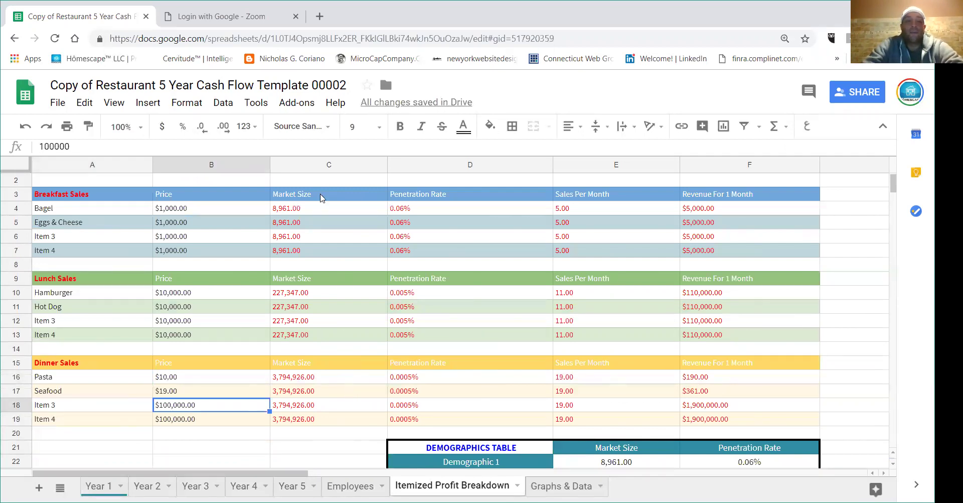
pyautogui.moveTo(323, 207); pyautogui.dragTo(366, 415)
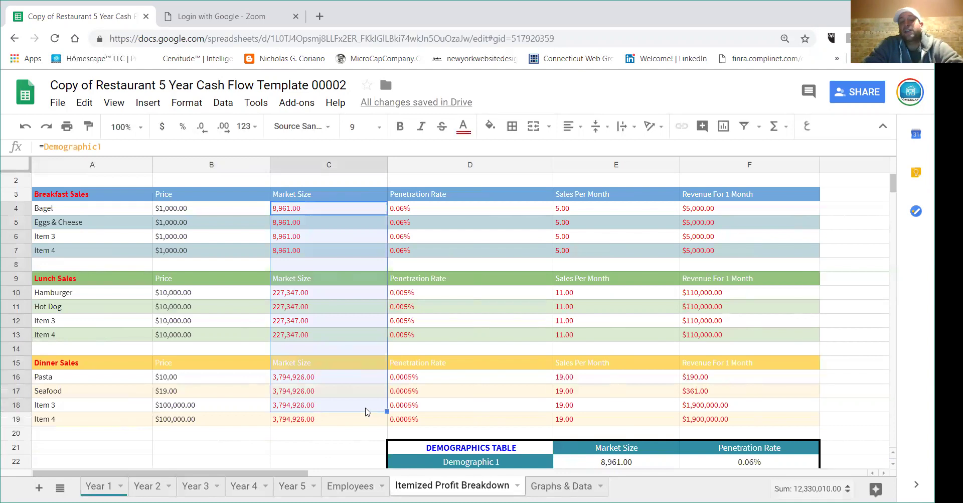
pyautogui.click(335, 225)
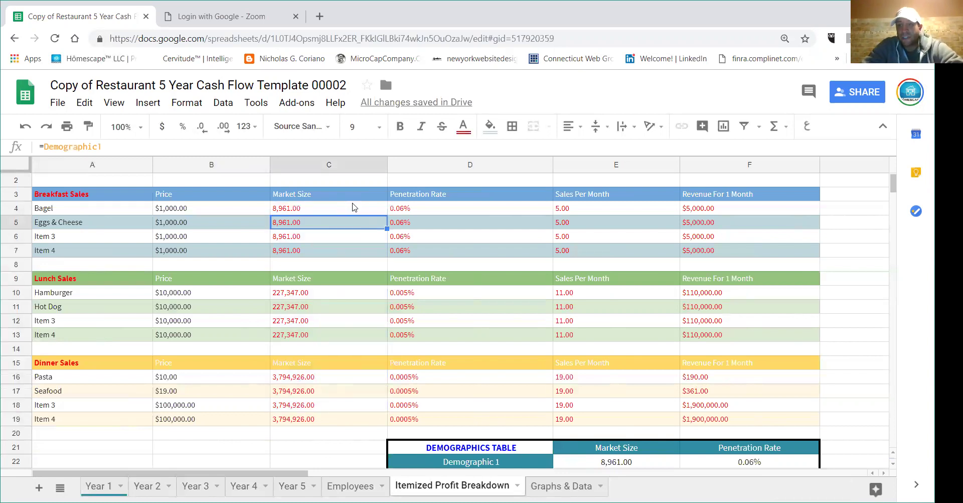
pyautogui.click(344, 211)
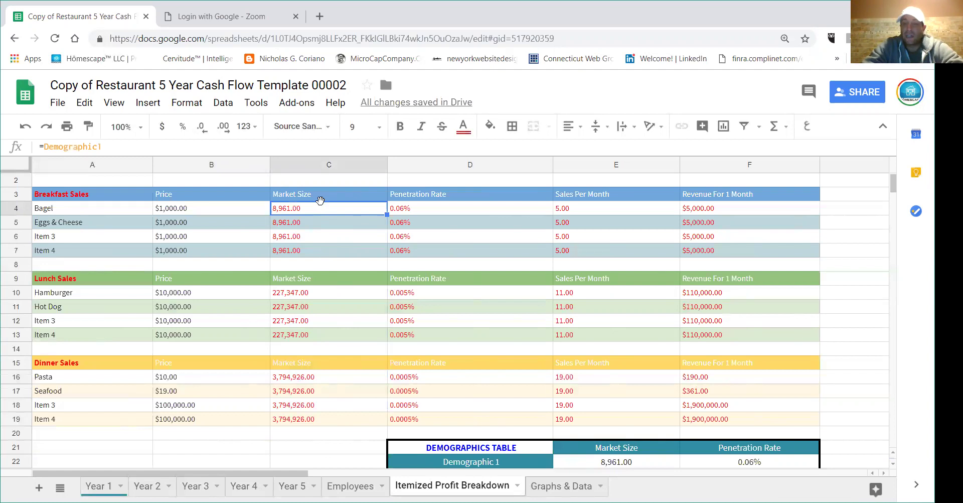
pyautogui.write('100000')
pyautogui.press('Return')
pyautogui.write('.')
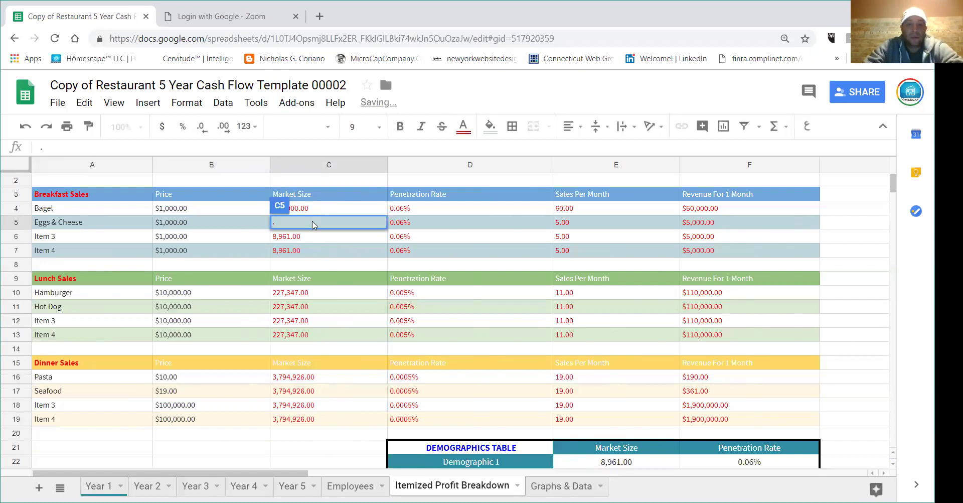
# Set Bagel's market size to 10,000 and fill that value down to the other three breakfast items
pyautogui.click(315, 210)
pyautogui.write('10,000')
pyautogui.press('Return')
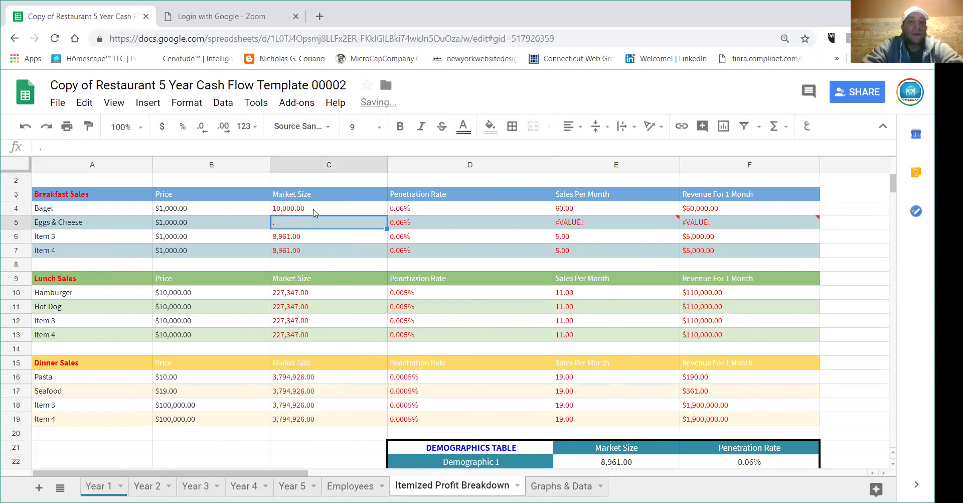
pyautogui.click(359, 211)
pyautogui.moveTo(386, 215); pyautogui.dragTo(377, 246)
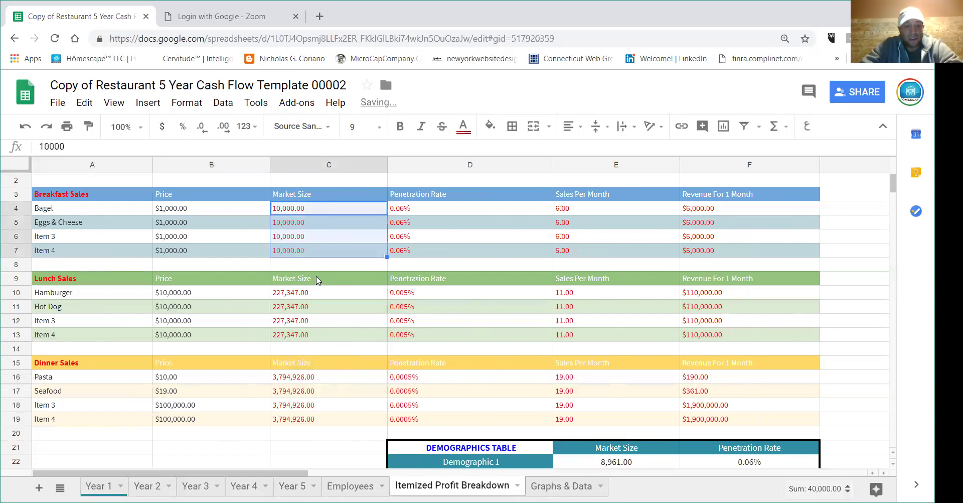
# Apply the breakfast market size of 10,000 to Hamburger and fill it down through the remaining lunch items
pyautogui.hotkey('ctrl', 'c')
pyautogui.click(318, 290)
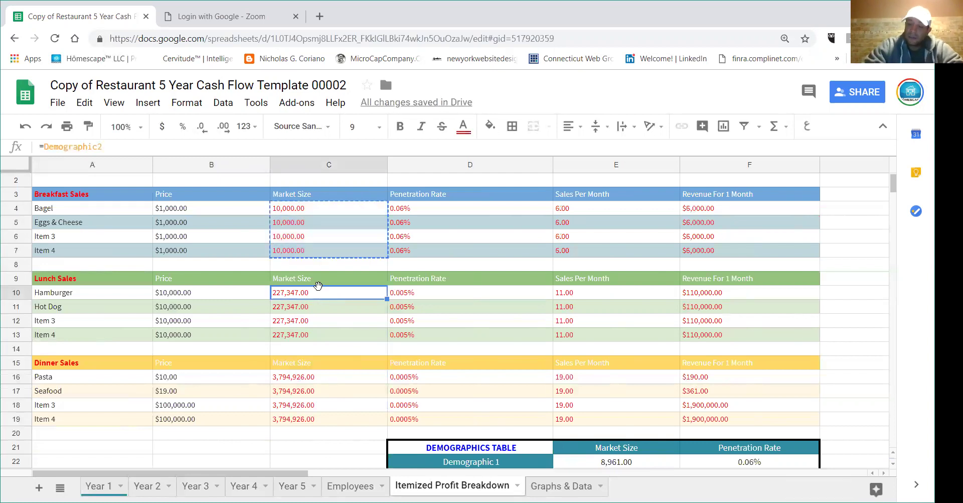
pyautogui.write('=C4')
pyautogui.press('Return')
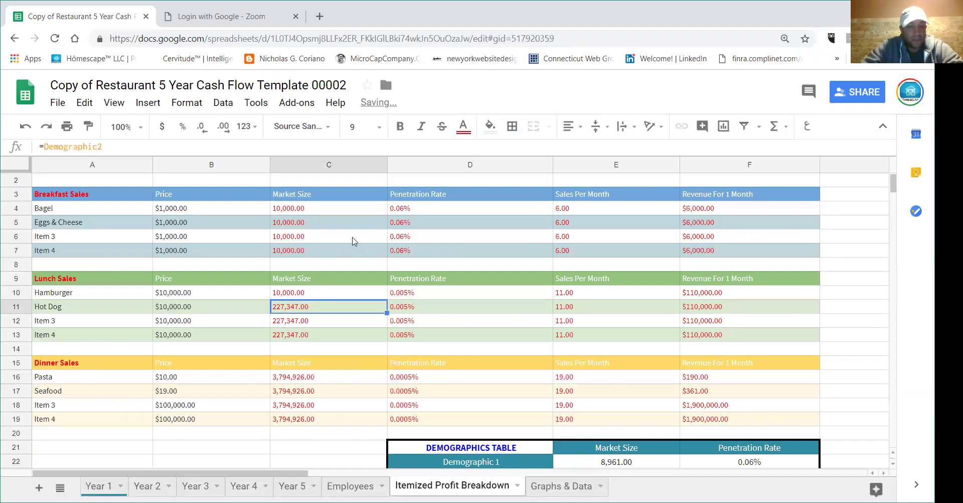
pyautogui.click(345, 296)
pyautogui.moveTo(386, 298); pyautogui.dragTo(390, 334)
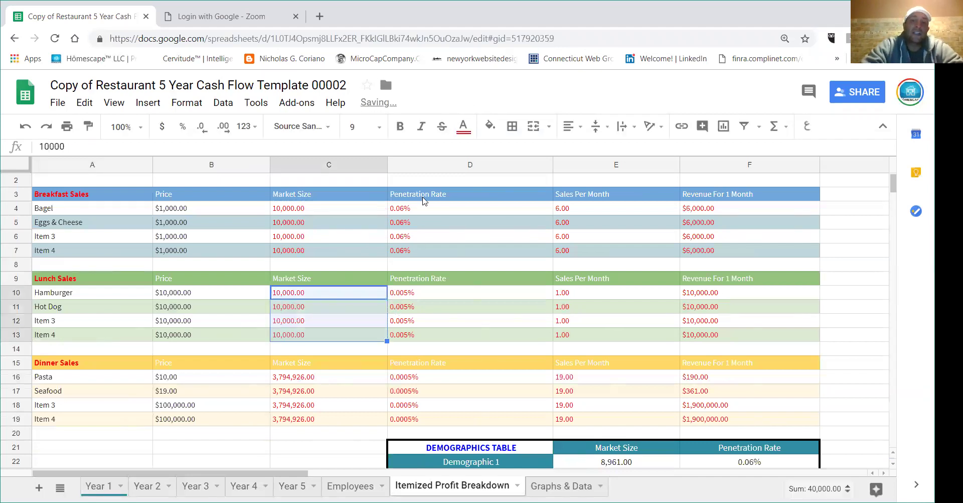
# Set the penetration rate of all four breakfast items to 1 and undo the extra entry in the blank row beneath them
pyautogui.click(430, 166)
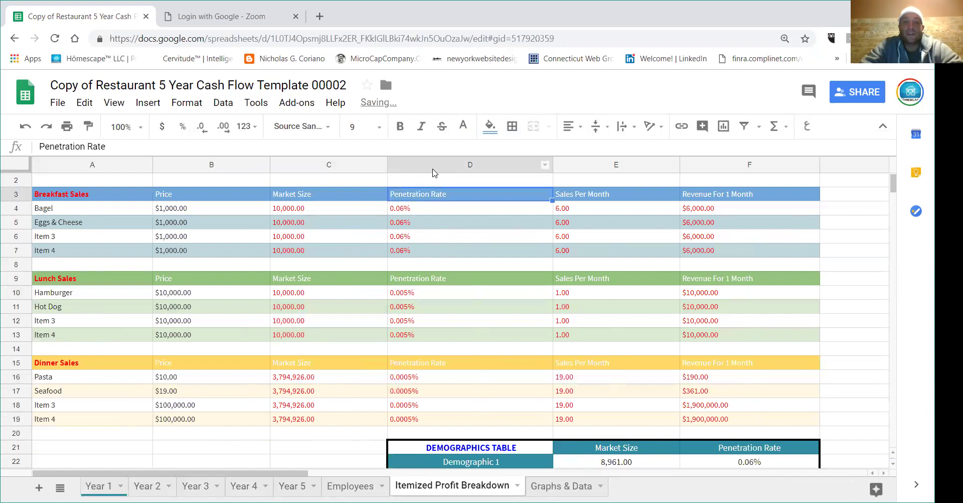
pyautogui.click(437, 212)
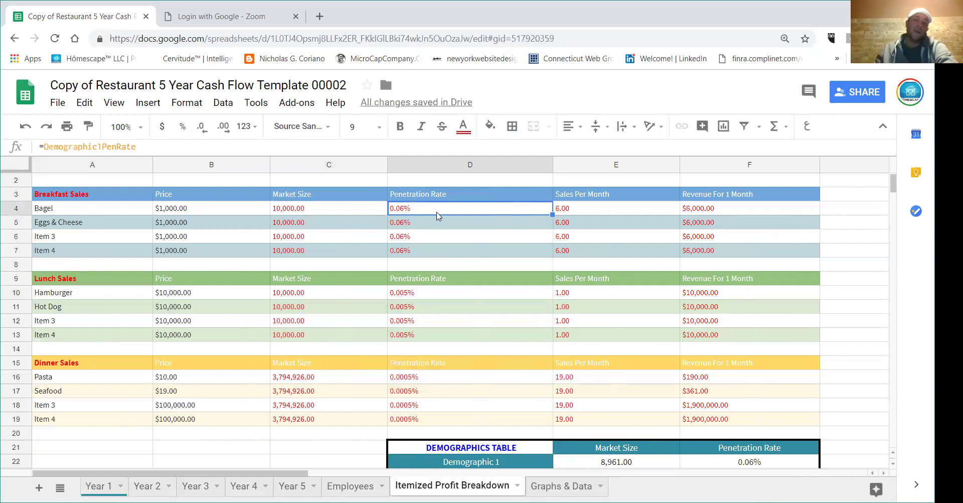
pyautogui.write('1')
pyautogui.press('Return')
pyautogui.write('1')
pyautogui.press('Return')
pyautogui.write('1')
pyautogui.press('Return')
pyautogui.write('1')
pyautogui.press('Return')
pyautogui.write('1')
pyautogui.press('Return')
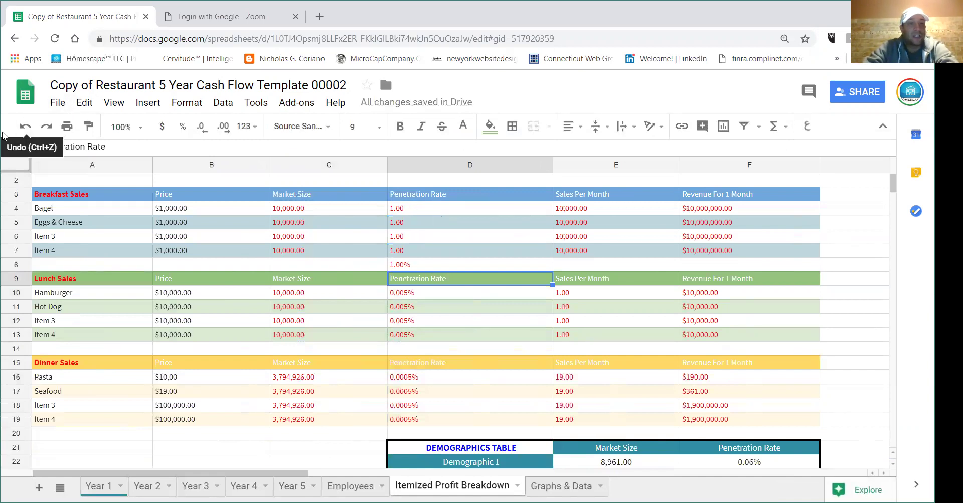
pyautogui.click(33, 131)
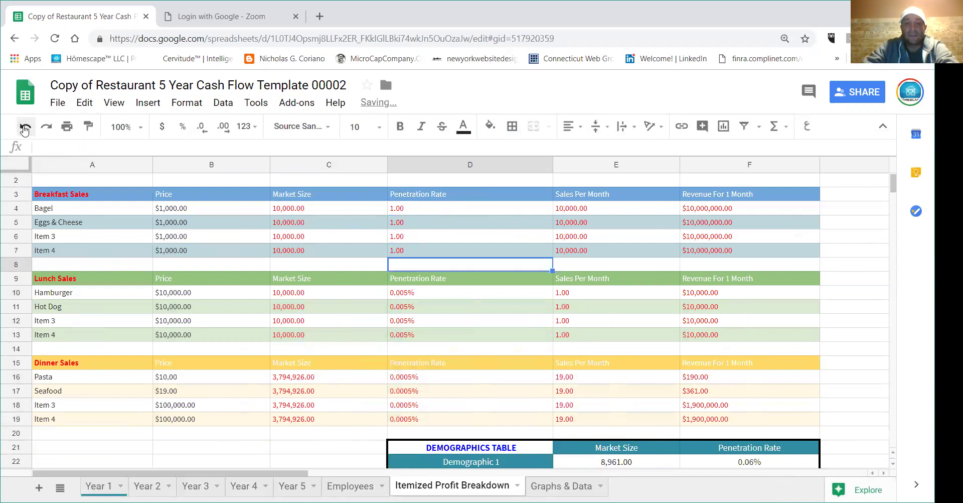
# Set the penetration rate of breakfast Item 3 and Item 4 to 0
pyautogui.click(194, 251)
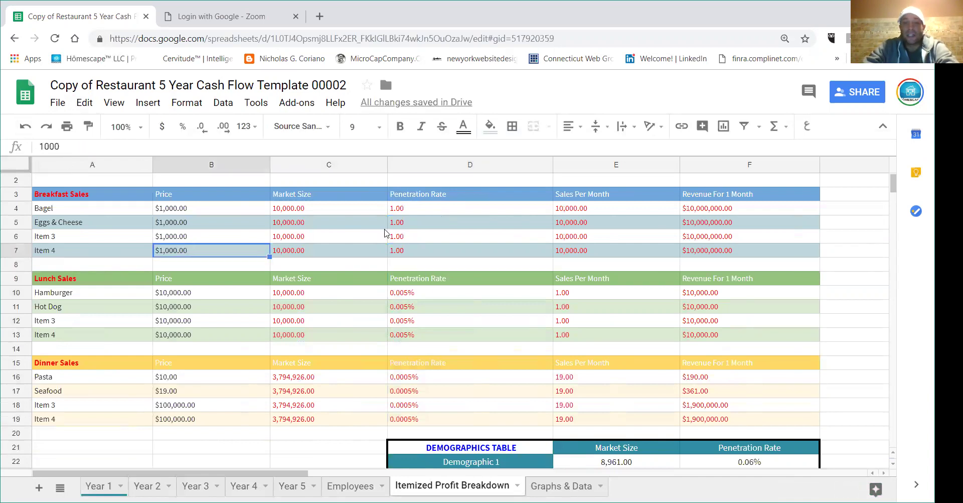
pyautogui.click(430, 239)
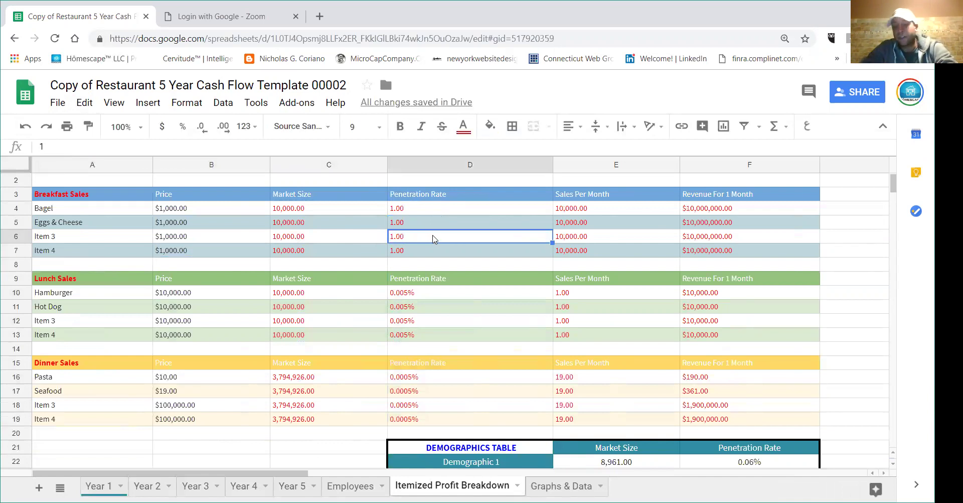
pyautogui.write('0')
pyautogui.press('Return')
pyautogui.write('0')
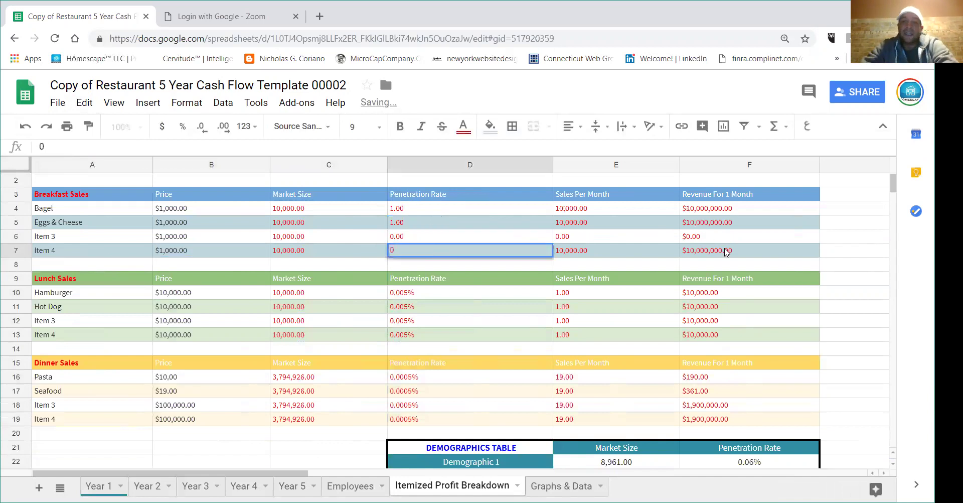
pyautogui.click(627, 254)
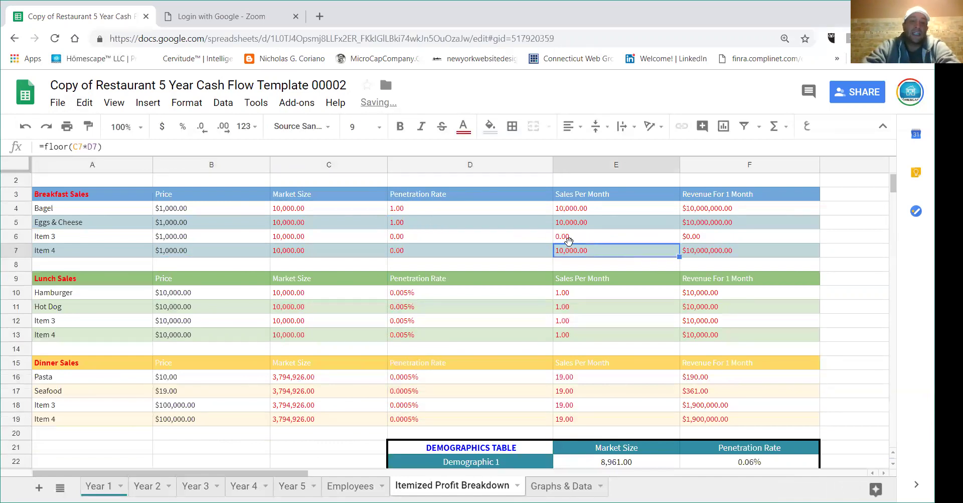
# Set the breakfast prices to $2.00 for Bagel and $6.00 for Eggs & Cheese
pyautogui.click(200, 210)
pyautogui.write('25')
pyautogui.press('BackSpace')
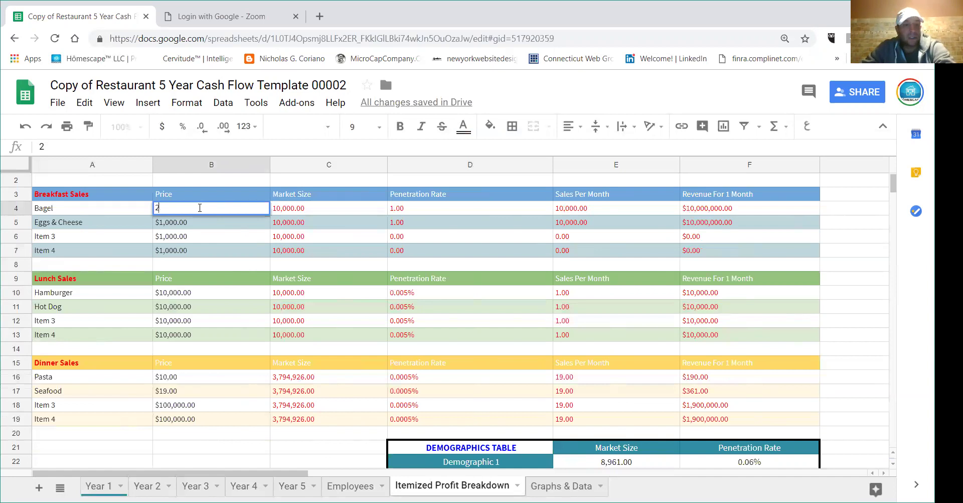
pyautogui.press('Return')
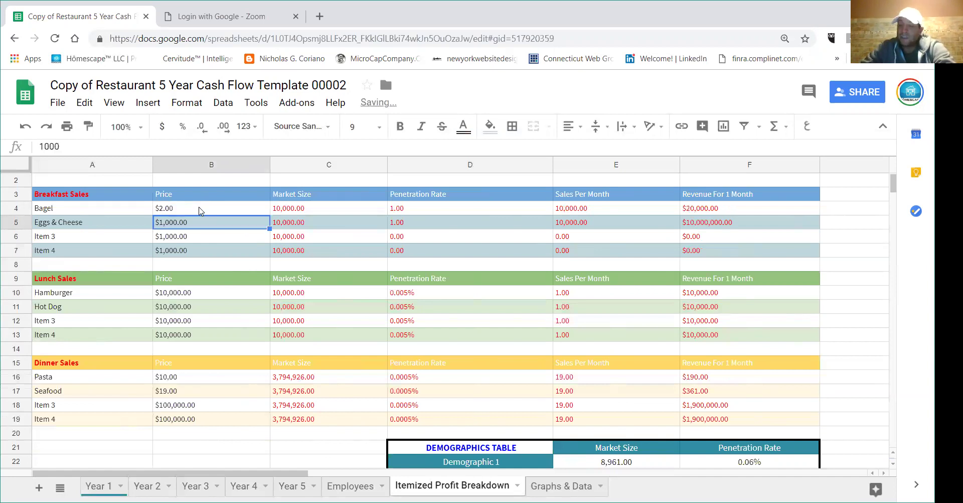
pyautogui.write('6')
pyautogui.press('Return')
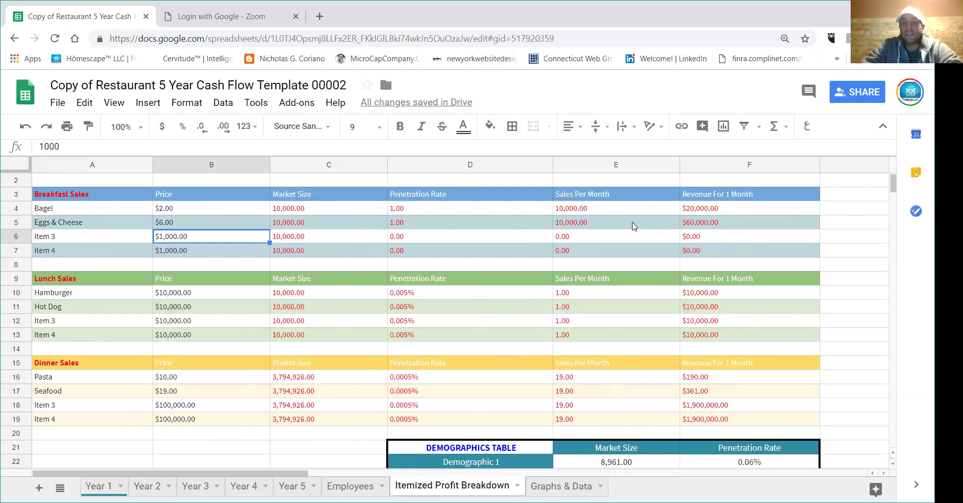
# Check the market size, penetration rate and one-month revenue of Bagel and Eggs & Cheese
pyautogui.moveTo(357, 211); pyautogui.dragTo(359, 223)
pyautogui.click(397, 224)
pyautogui.moveTo(708, 224); pyautogui.dragTo(709, 212)
pyautogui.click(732, 222)
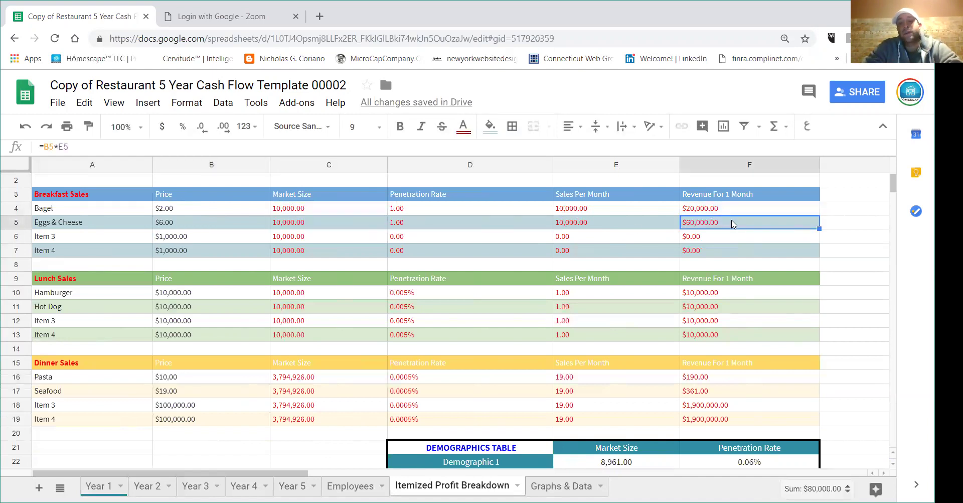
# Review Month 1 cash on hand and the monthly breakfast, lunch and dinner sales on the Year 1 sheet
pyautogui.click(98, 485)
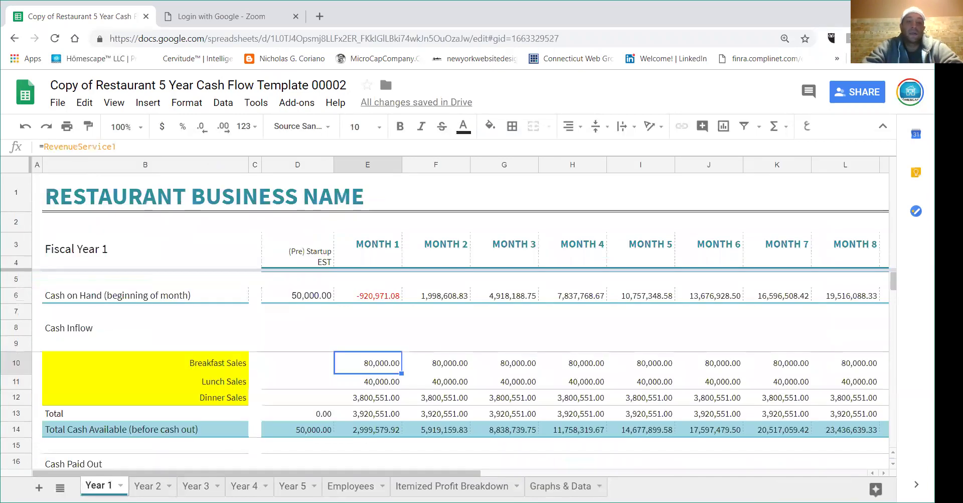
pyautogui.click(394, 379)
pyautogui.click(395, 371)
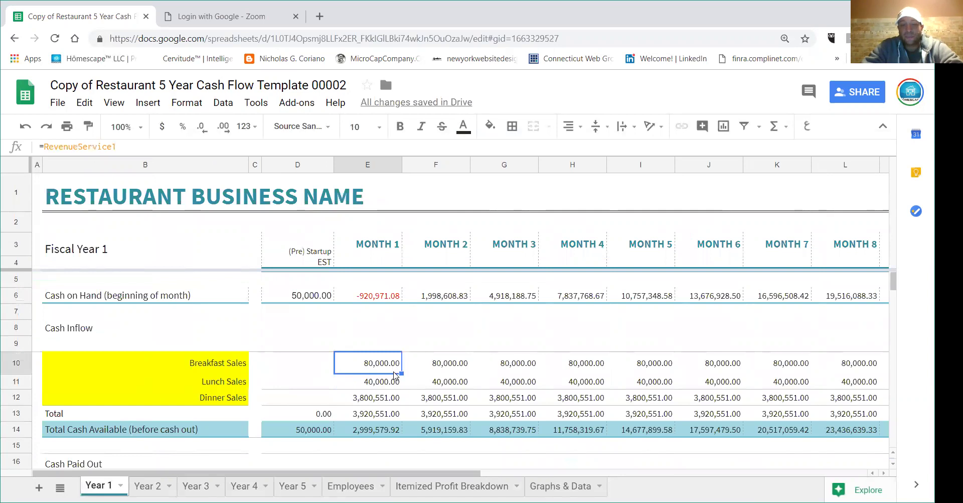
pyautogui.click(395, 380)
pyautogui.click(380, 300)
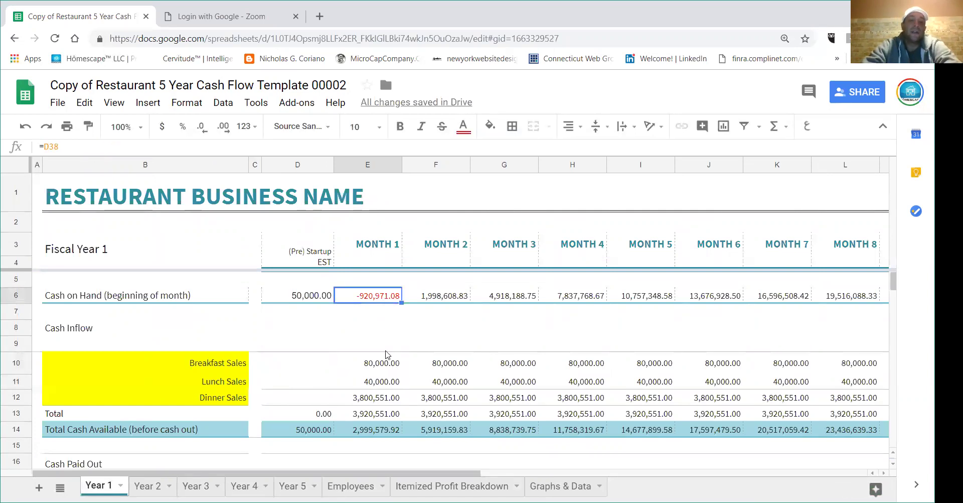
pyautogui.scroll(-1, 386, 354)
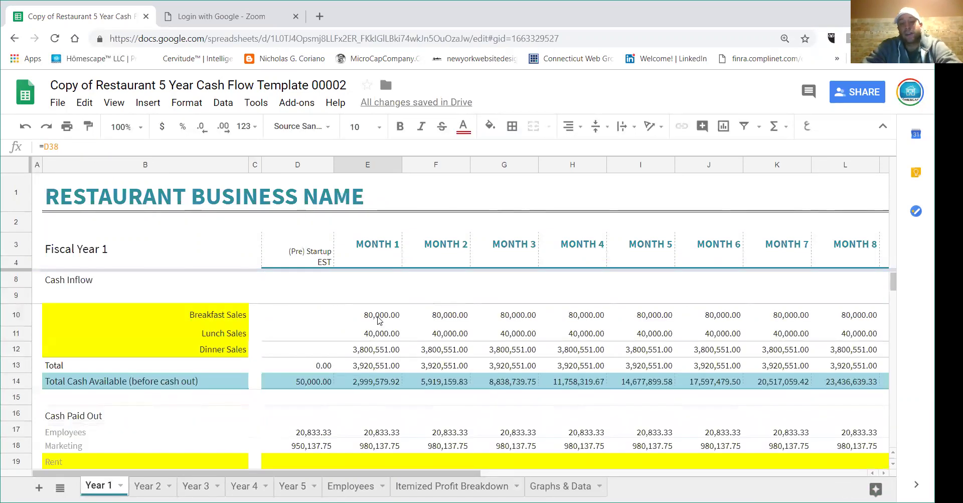
pyautogui.moveTo(379, 320); pyautogui.dragTo(863, 351)
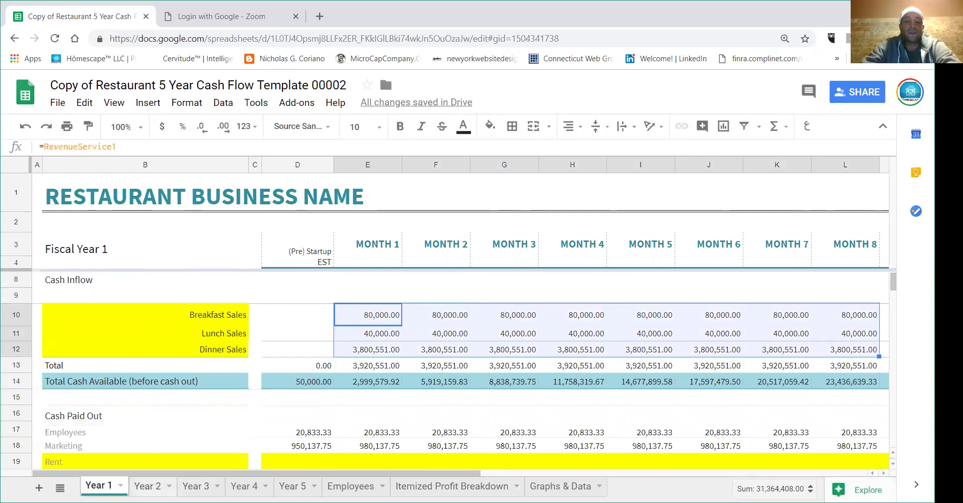
# Examine the Month 1 sales formulas on the Year 2 sheet and the Month 1 breakfast sales formula on the Year 3 sheet
pyautogui.click(147, 485)
pyautogui.click(389, 365)
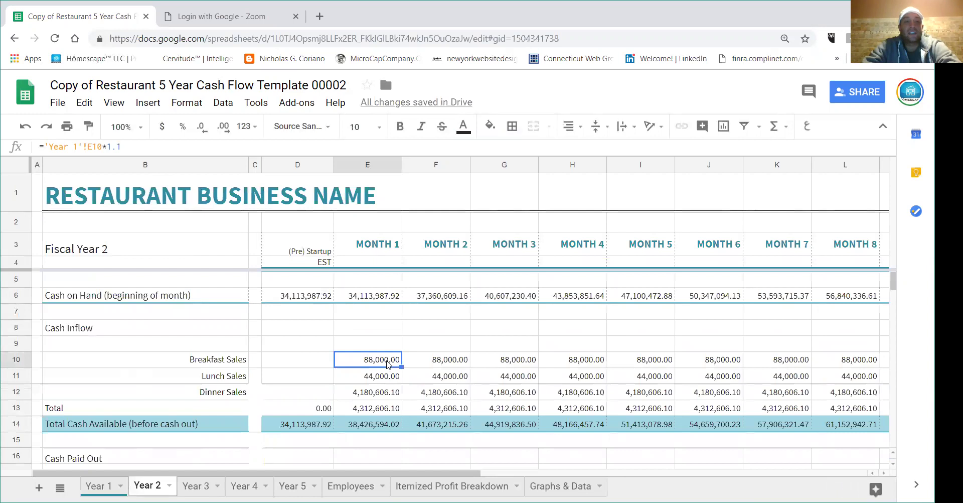
pyautogui.click(396, 380)
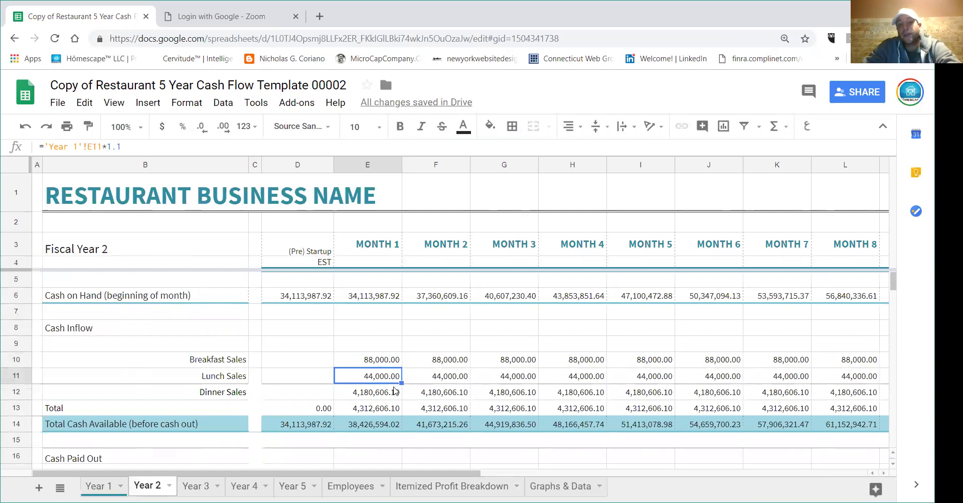
pyautogui.click(398, 393)
pyautogui.click(397, 365)
pyautogui.click(392, 381)
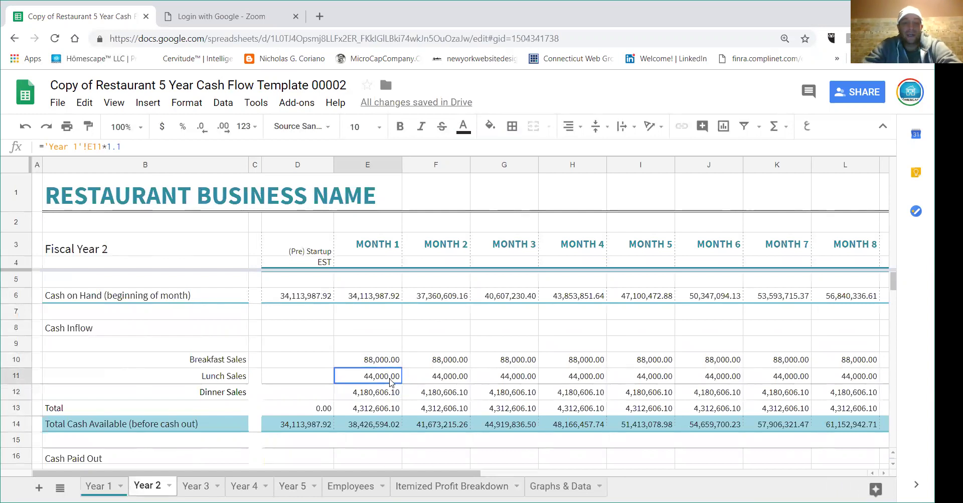
pyautogui.hotkey('ctrl', 'c')
pyautogui.click(394, 395)
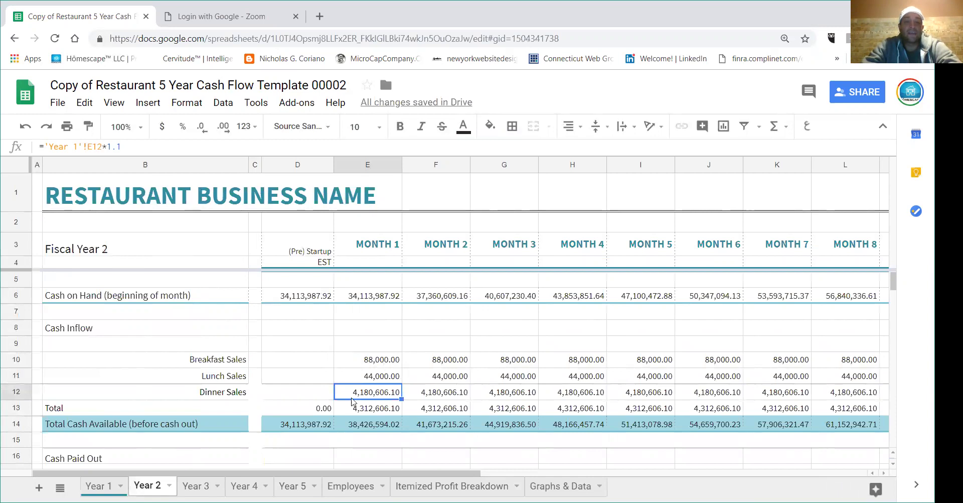
pyautogui.click(198, 486)
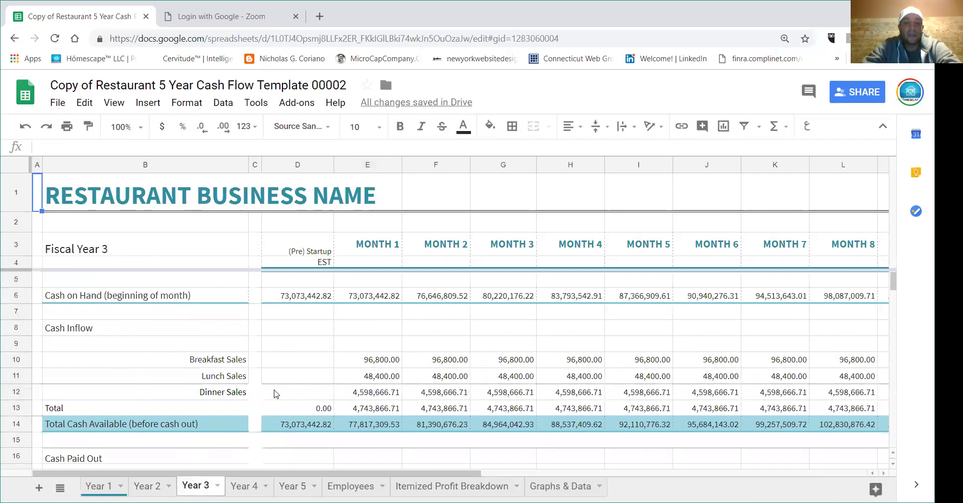
pyautogui.click(396, 360)
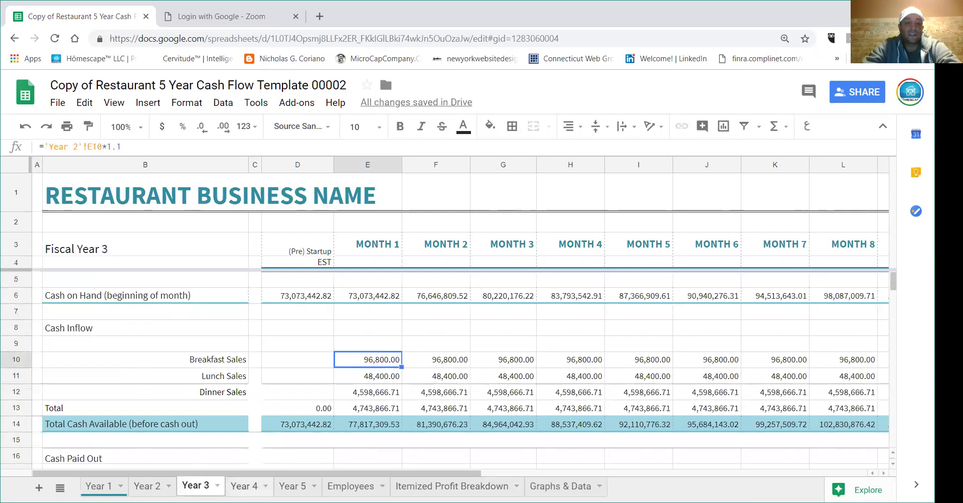
# Compare the Year 1 Month 1 dinner sales with the breakfast, lunch and dinner revenue totals on the Itemized Profit Breakdown sheet
pyautogui.click(99, 486)
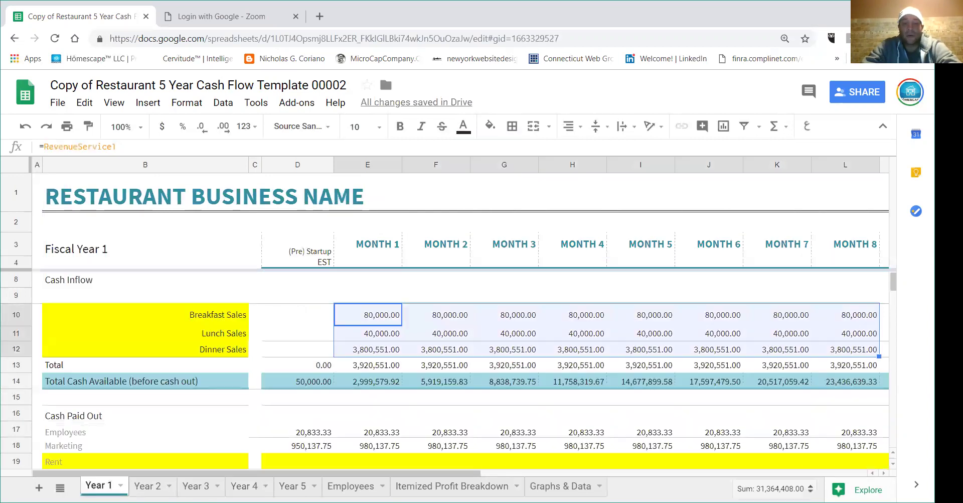
pyautogui.click(370, 350)
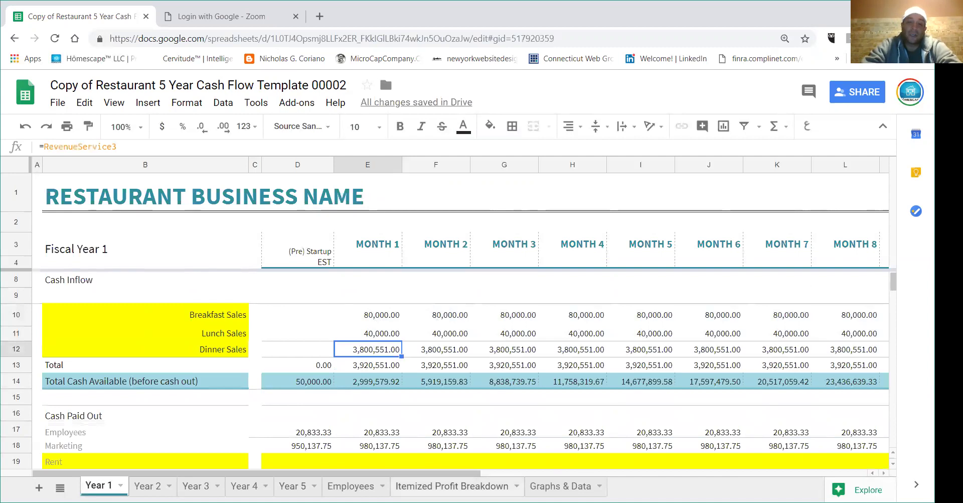
pyautogui.click(451, 486)
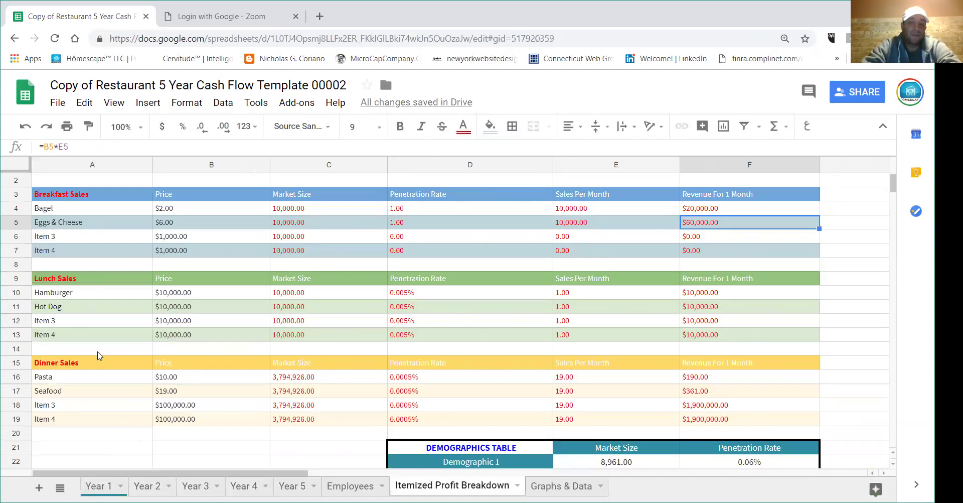
pyautogui.scroll(-4, 533, 414)
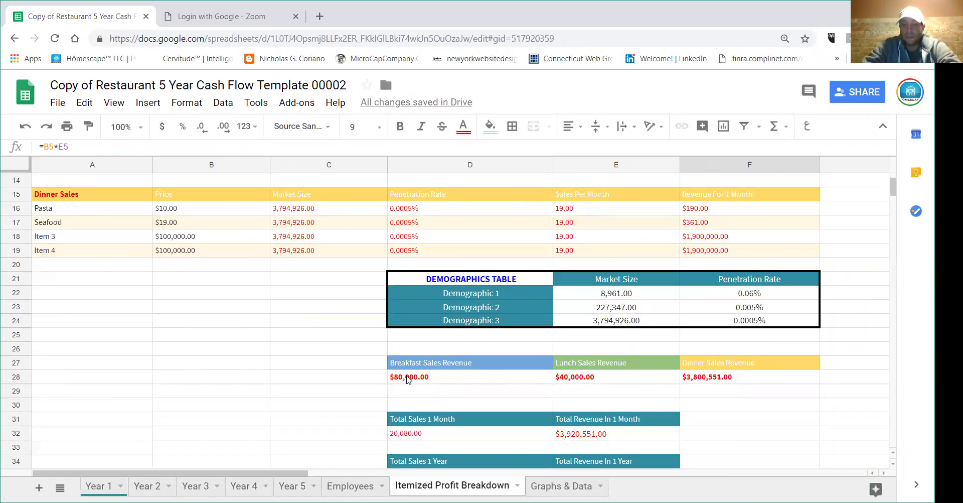
pyautogui.moveTo(409, 377); pyautogui.dragTo(769, 386)
pyautogui.scroll(-2, 769, 386)
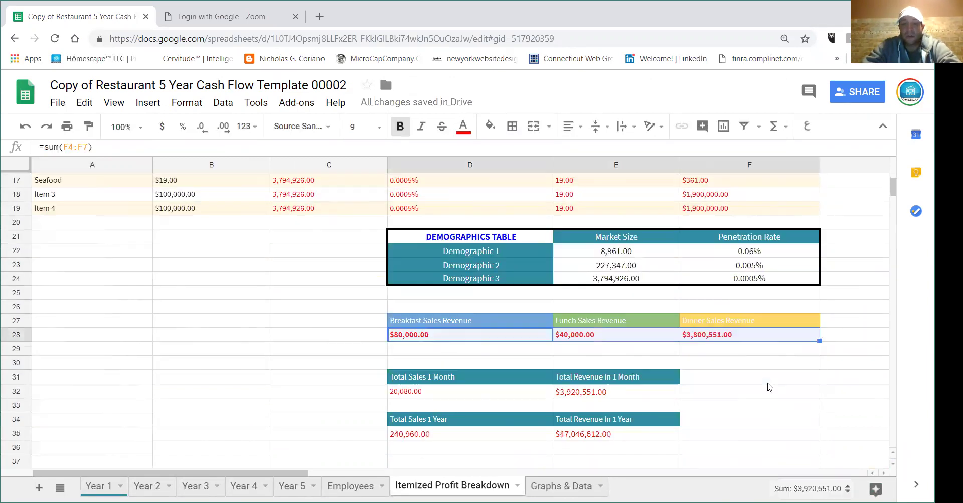
# Review the Year 1 sheet's Cash Paid Out rows and its (Pre) Startup EST column
pyautogui.click(98, 485)
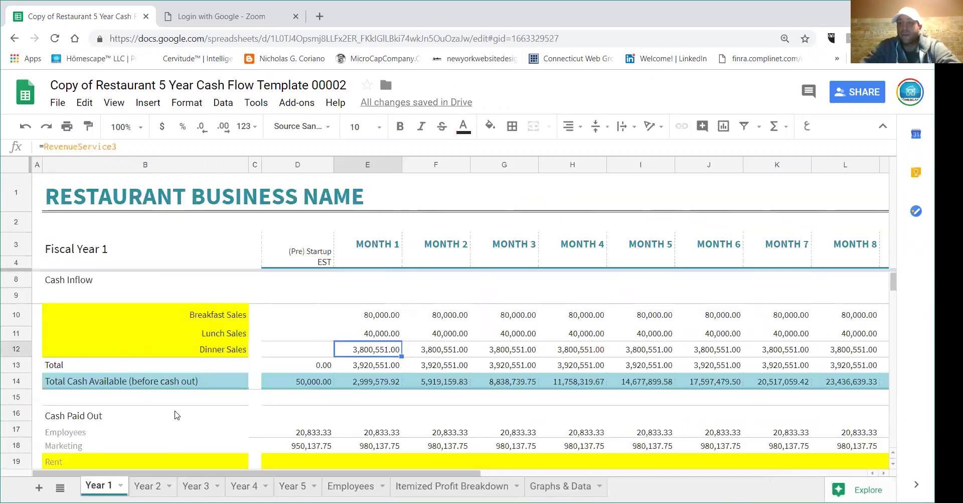
pyautogui.scroll(-1, 260, 395)
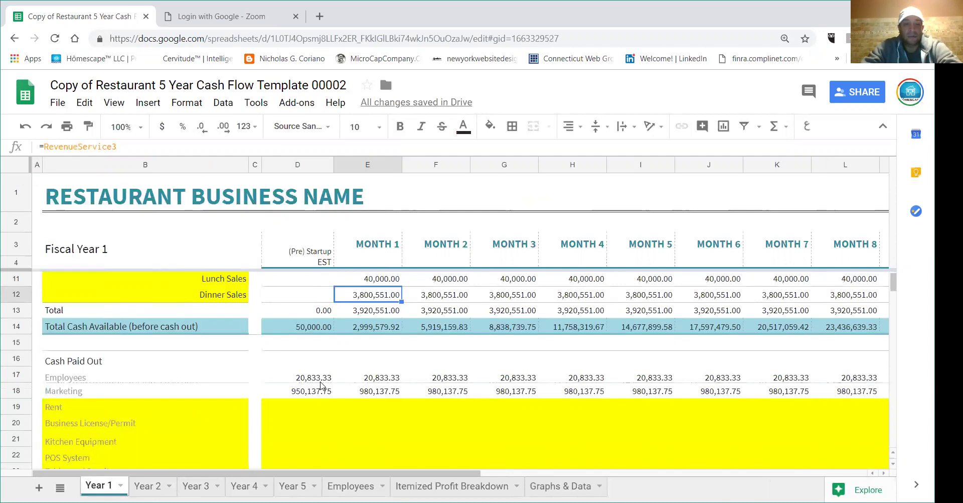
pyautogui.scroll(-1, 322, 382)
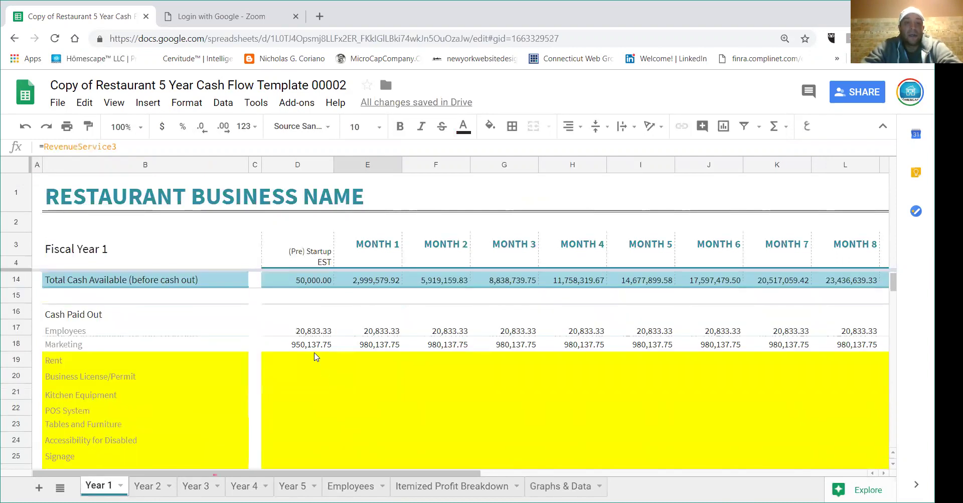
pyautogui.scroll(2, 316, 355)
pyautogui.click(297, 165)
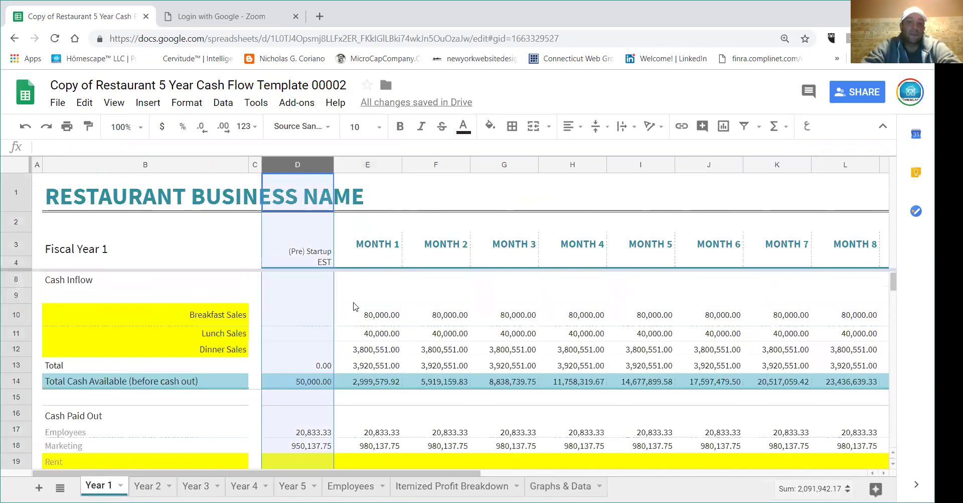
pyautogui.scroll(-3, 351, 309)
pyautogui.scroll(1, 337, 310)
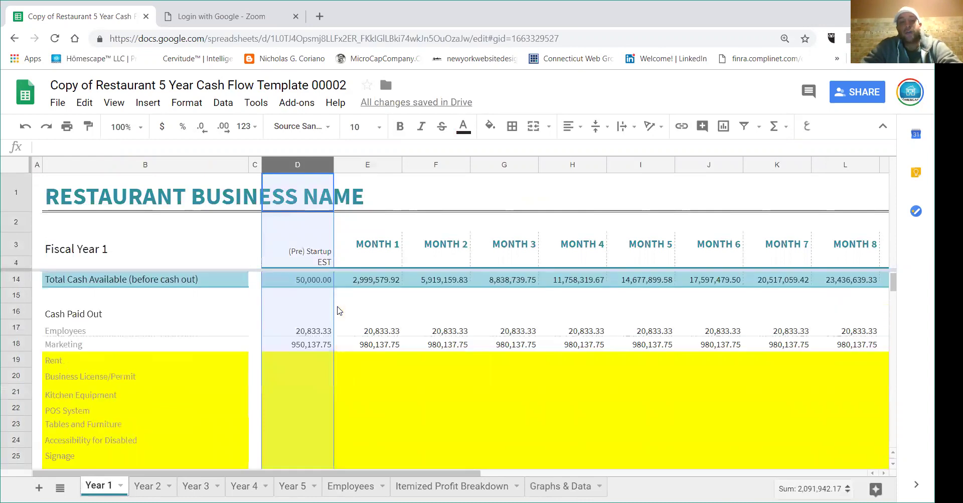
# Inspect the Year 1 Employees cost formulas for pre-startup and Month 1, and review the salary tables on the Employees sheet
pyautogui.click(324, 332)
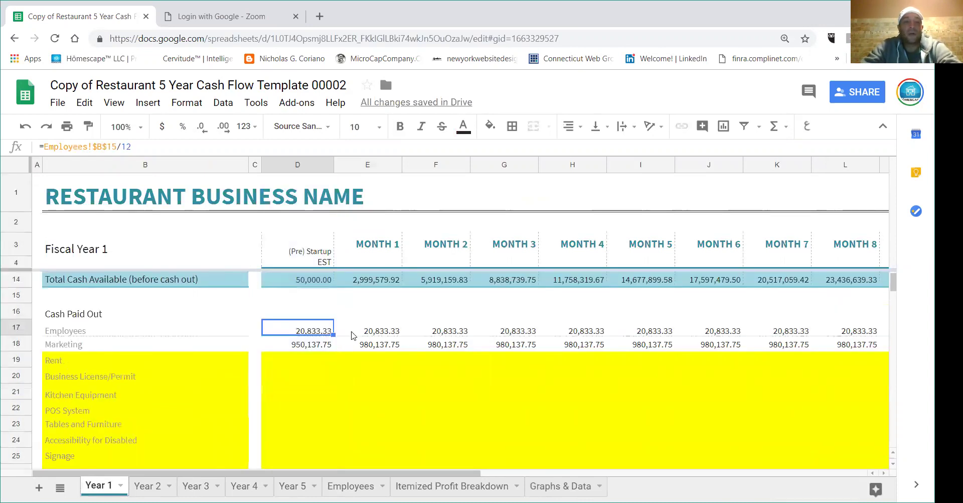
pyautogui.click(370, 333)
pyautogui.click(312, 330)
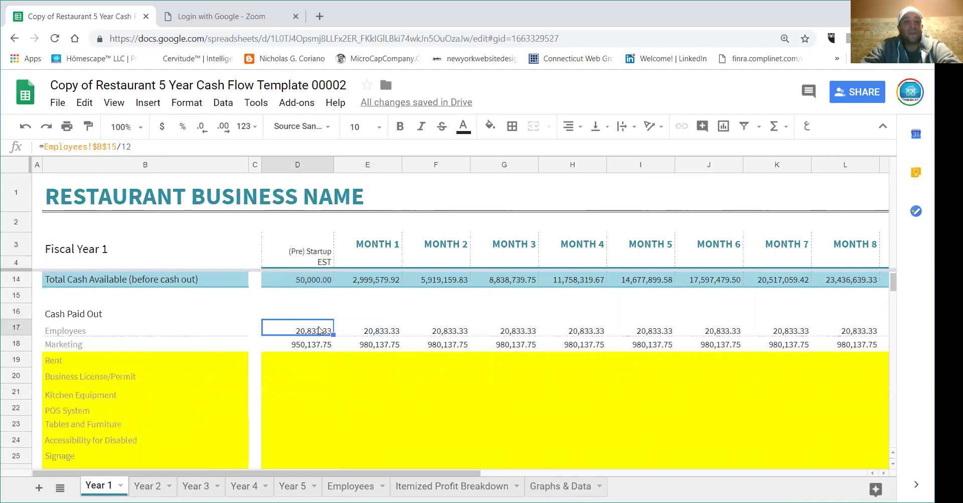
pyautogui.click(367, 484)
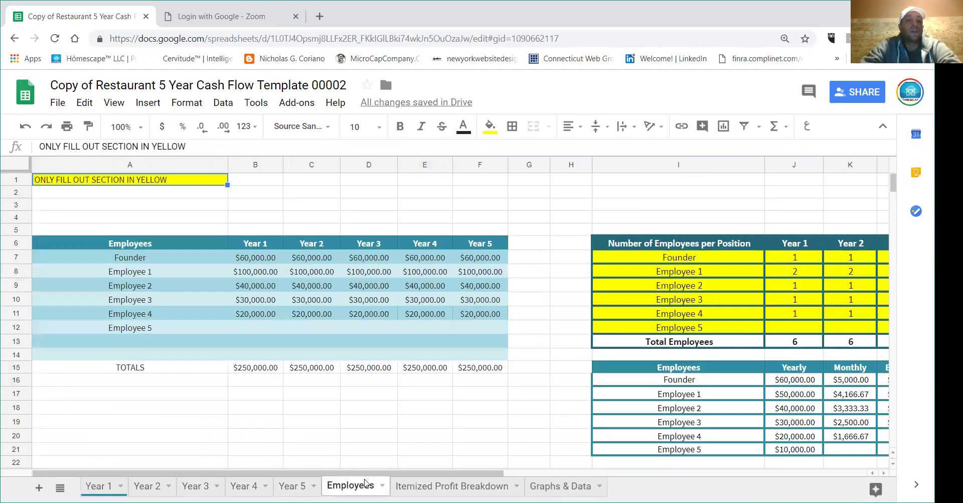
pyautogui.scroll(-2, 271, 382)
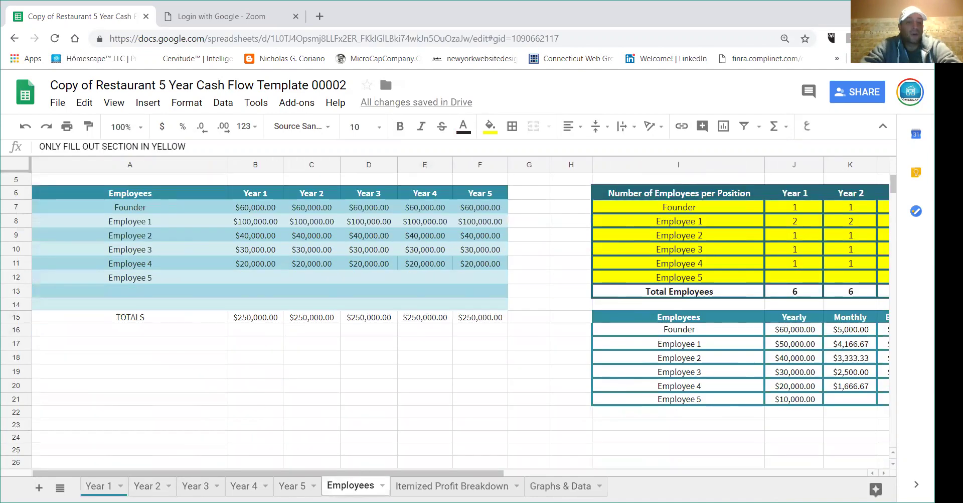
# On the Year 1 sheet, set the pre-startup Employees cost to 5,000 and the pre-startup Marketing cost to 25,000
pyautogui.click(100, 486)
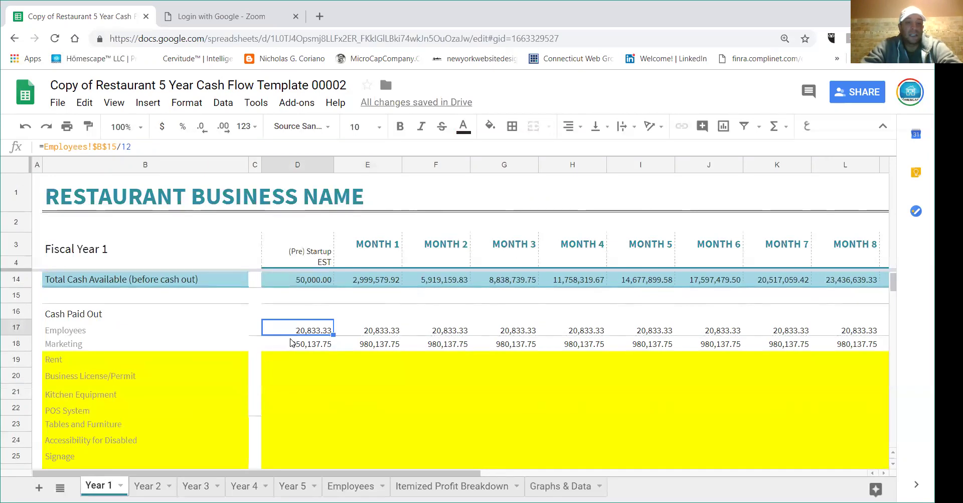
pyautogui.write('5')
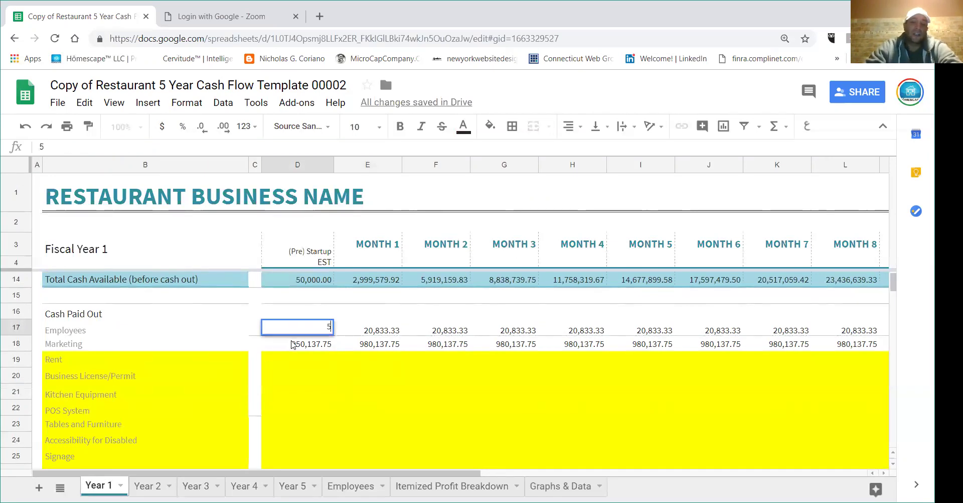
pyautogui.write(',00000')
pyautogui.press('Return')
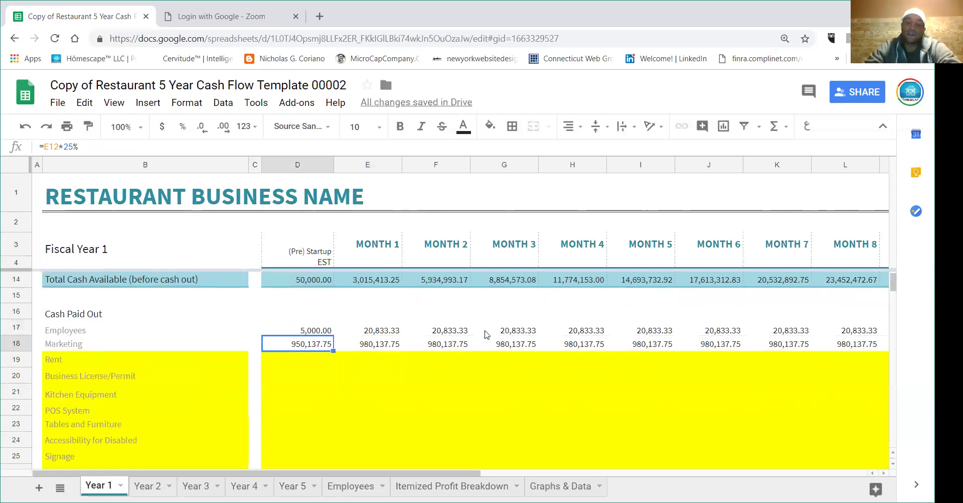
pyautogui.write('25000')
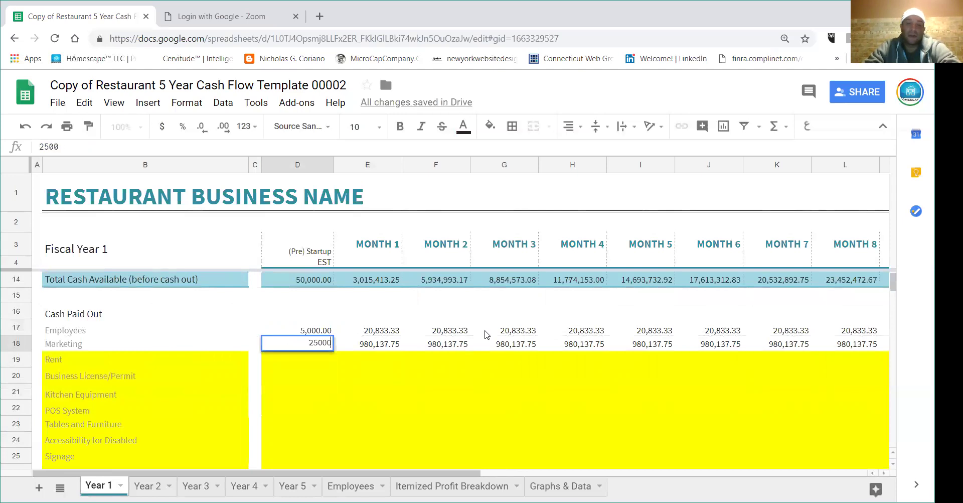
pyautogui.press('Return')
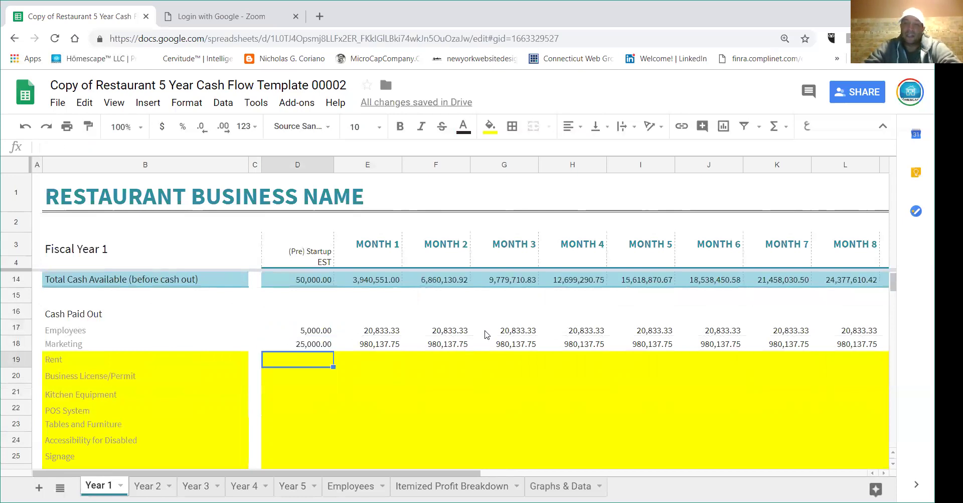
# Enter pre-startup costs of 6,000 for Rent and 2,500 for Business License/Permit
pyautogui.write('6000')
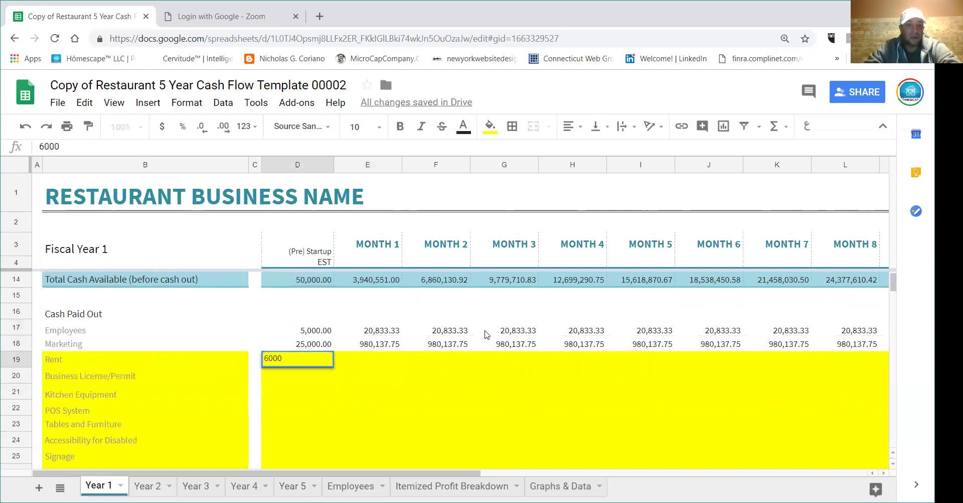
pyautogui.press('Return')
pyautogui.write('25000')
pyautogui.press('Return')
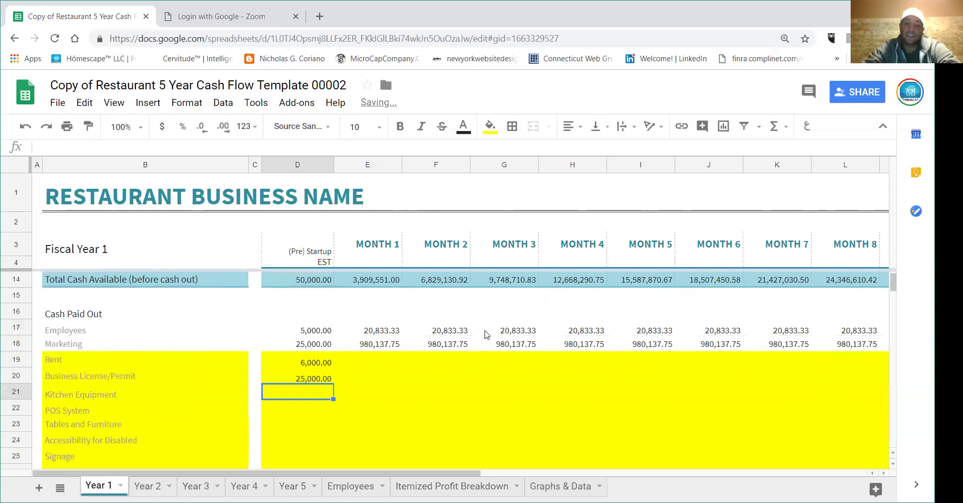
pyautogui.press('Up')
pyautogui.write('2,50')
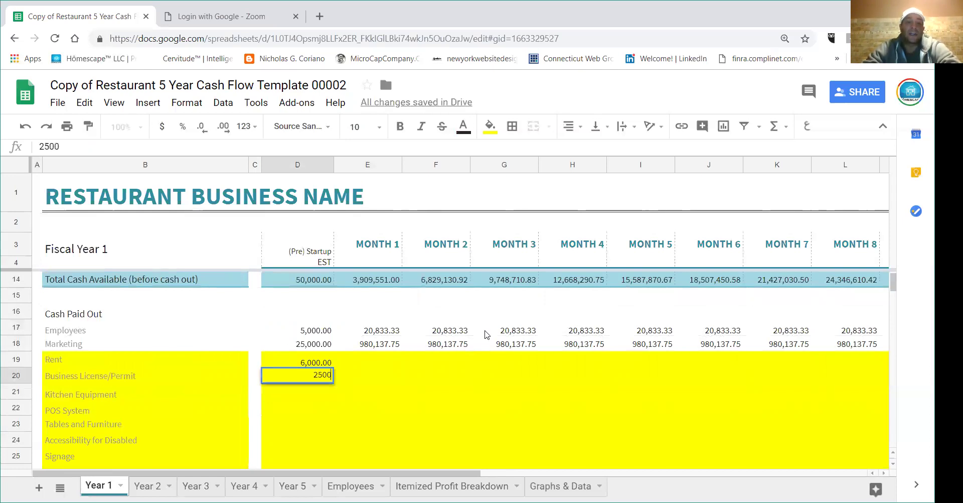
pyautogui.write('0')
pyautogui.press('Return')
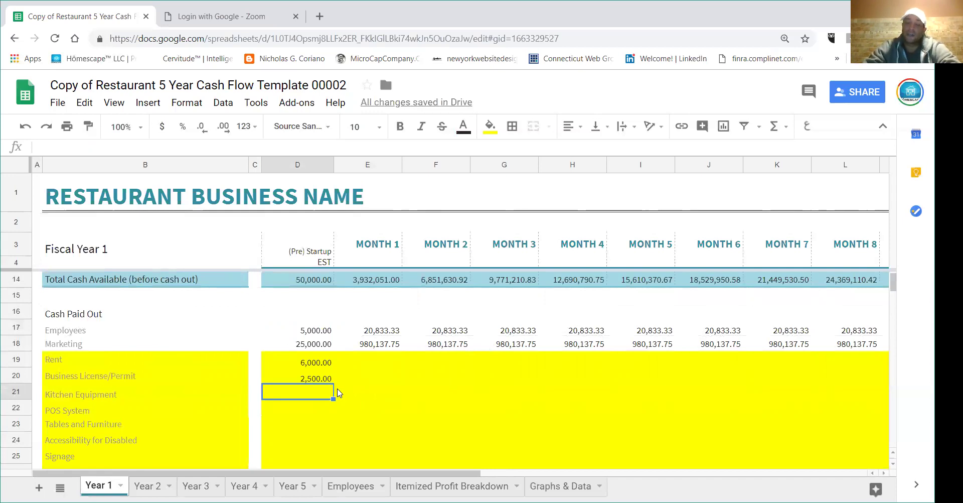
# Set the pre-startup Kitchen Equipment cost to 350,000 and check the Pre Startup Expenses charts
pyautogui.write('350,000')
pyautogui.press('Return')
pyautogui.scroll(-8, 326, 385)
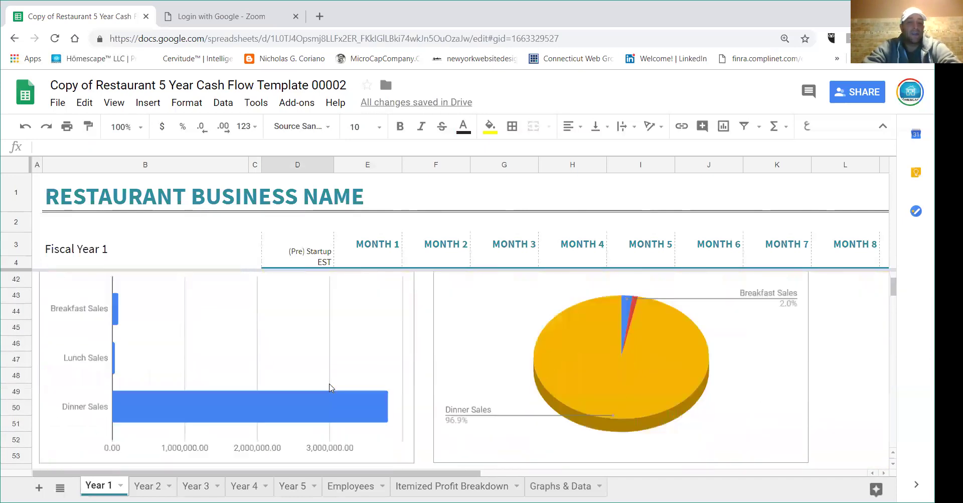
pyautogui.scroll(-8, 330, 388)
pyautogui.scroll(4, 330, 383)
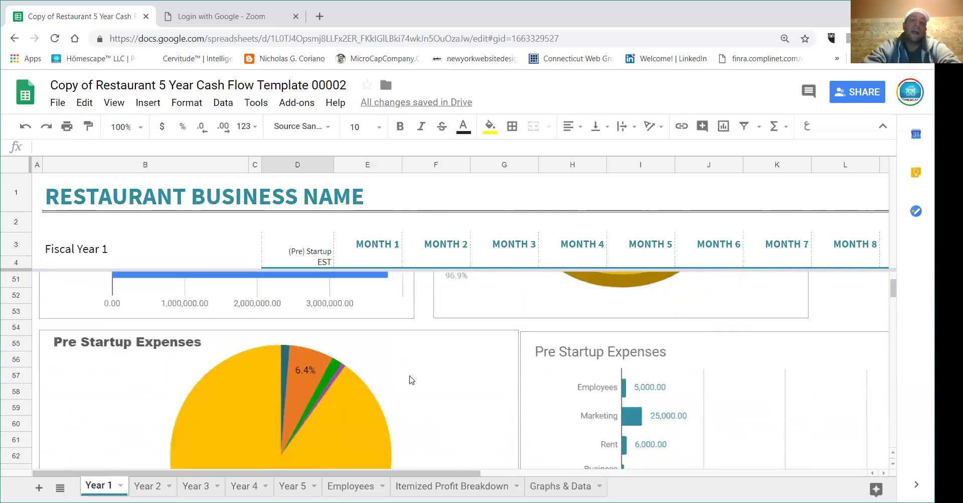
pyautogui.scroll(-1, 410, 381)
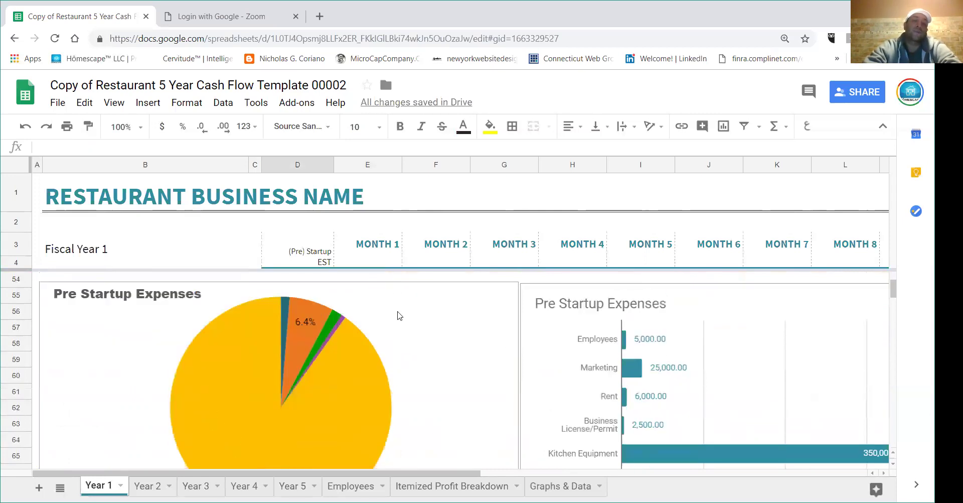
pyautogui.scroll(15, 354, 352)
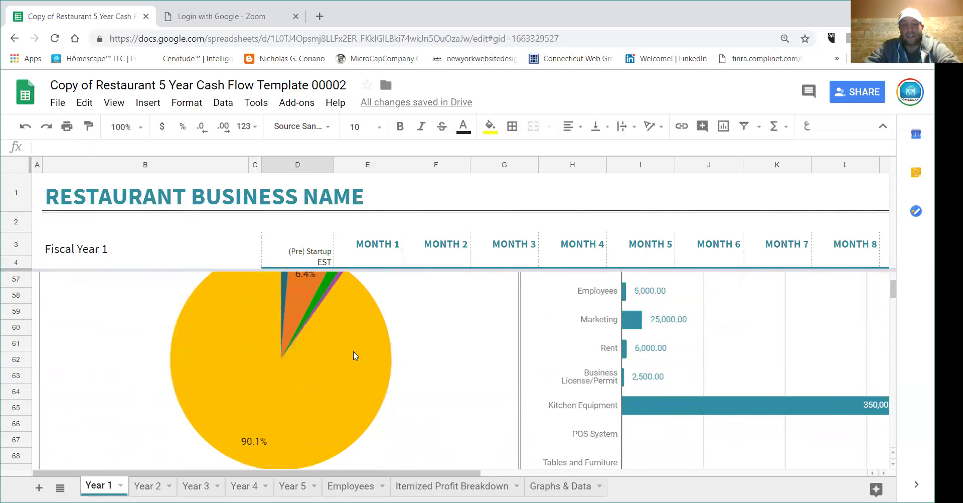
pyautogui.scroll(-3, 354, 351)
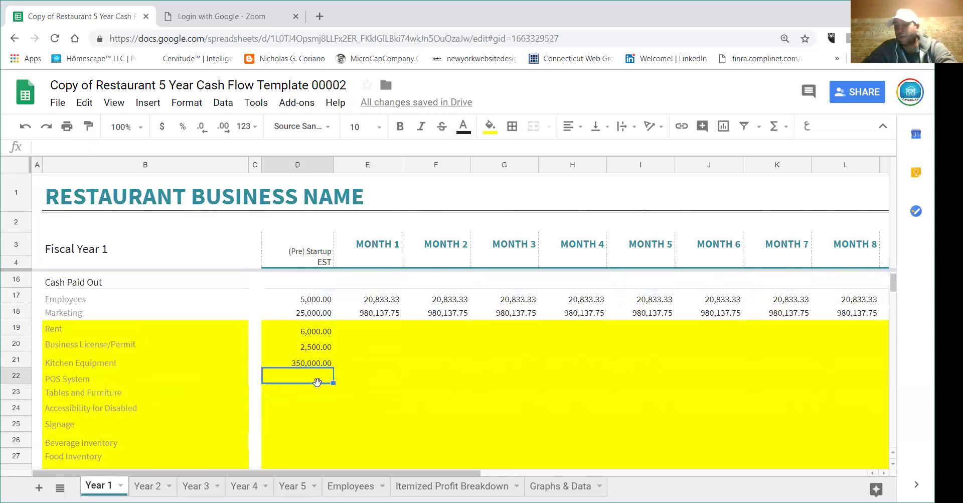
# Enter pre-startup costs of 2,500 for POS System and 15,000 for Tables and Furniture
pyautogui.write('2500')
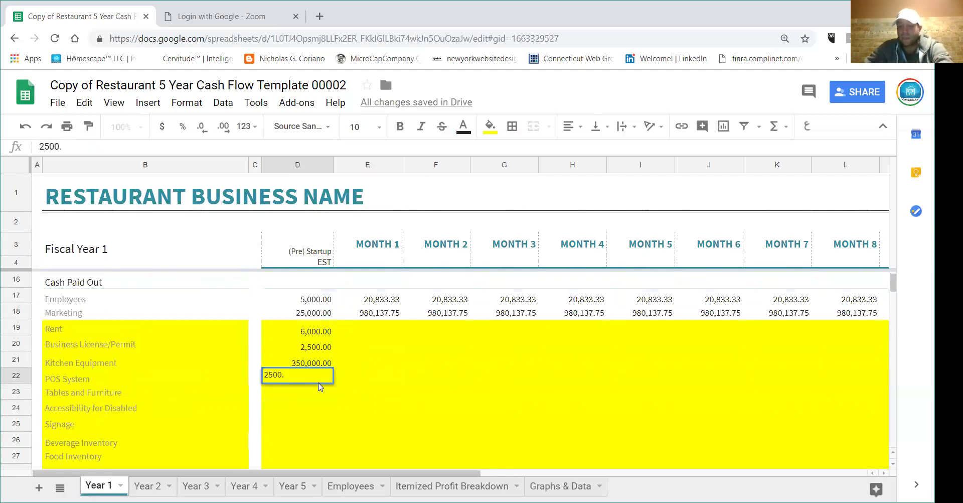
pyautogui.press('Return')
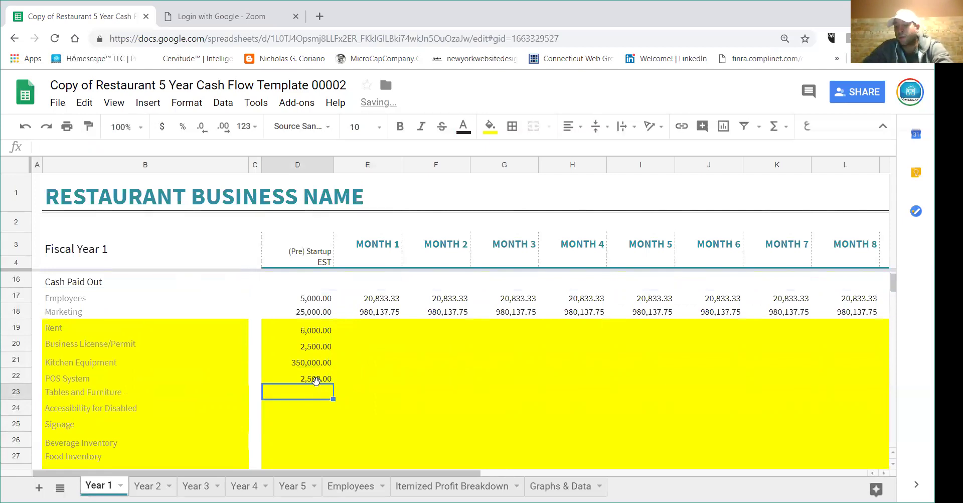
pyautogui.write('15000')
pyautogui.press('Return')
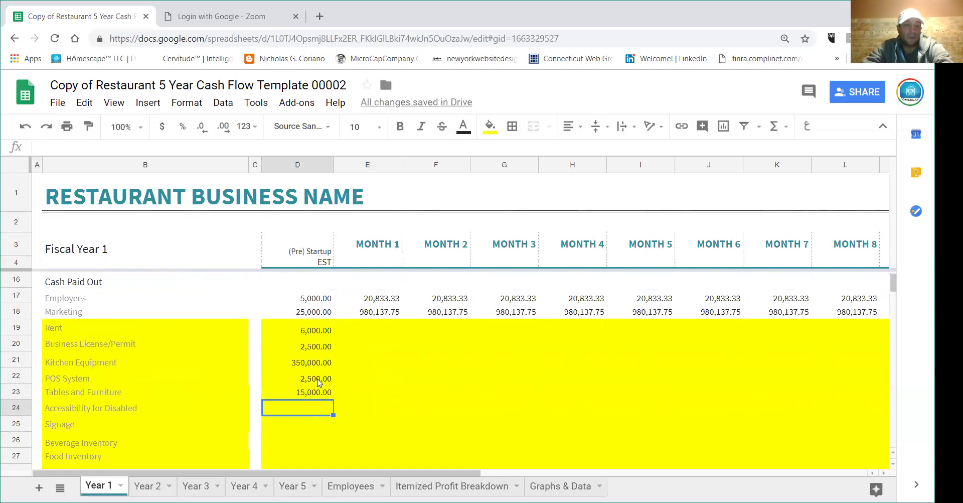
# Enter pre-startup costs of 5,000 for Accessibility for Disabled, 4,000 for Signage and 10,000 for Beverage Inventory
pyautogui.write('5000')
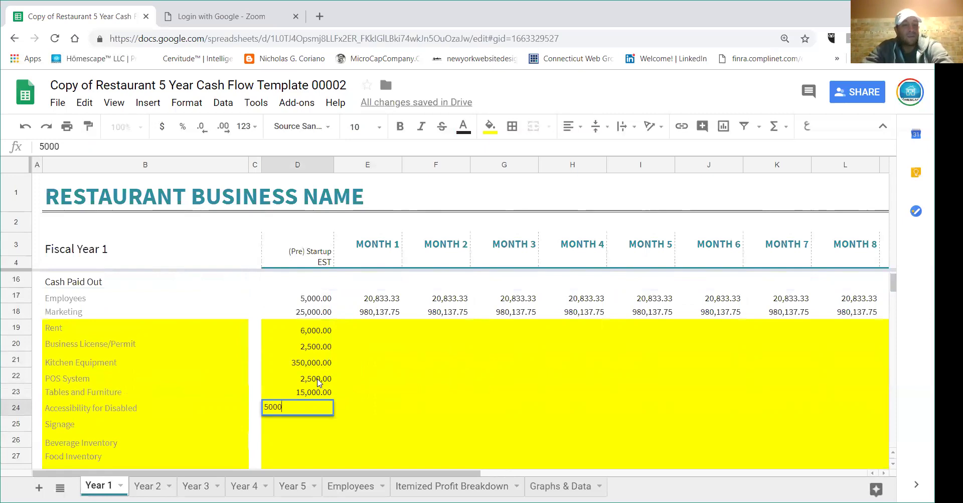
pyautogui.press('Return')
pyautogui.write('4000')
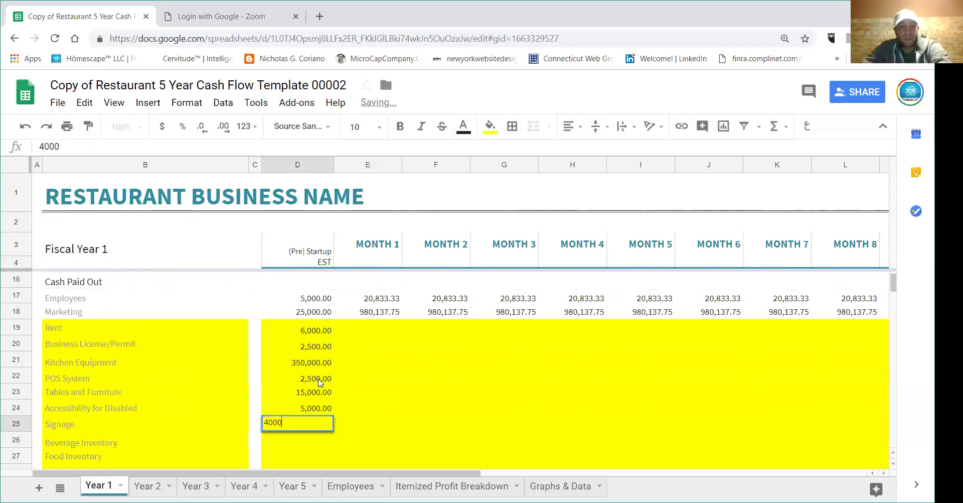
pyautogui.press('Return')
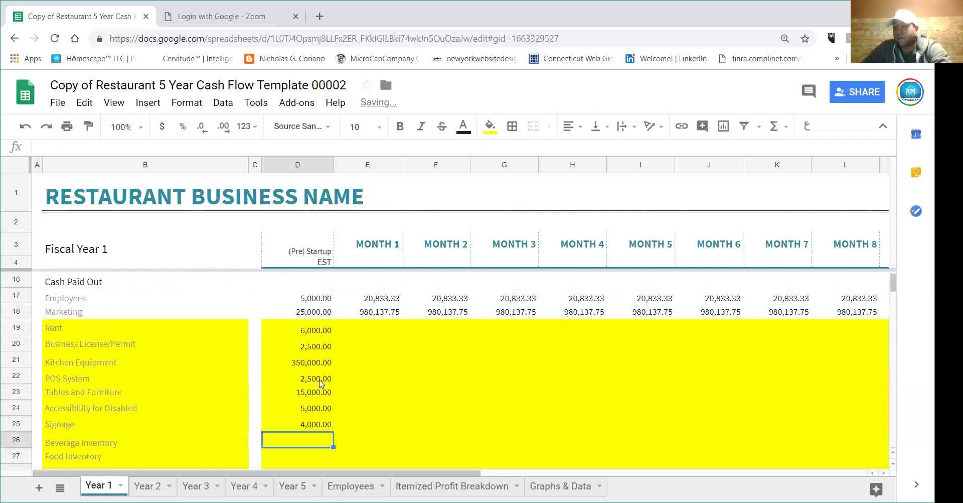
pyautogui.write('10000')
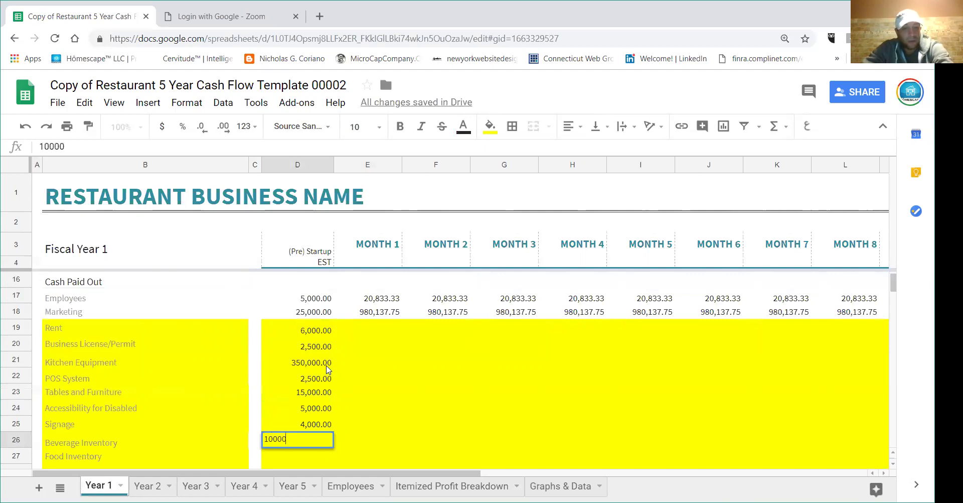
pyautogui.press('Return')
# Set the pre-startup Kitchen Equipment cost to 35,000 and review the Pre Startup Expenses charts
pyautogui.click(326, 366)
pyautogui.write('35000')
pyautogui.press('Return')
pyautogui.scroll(-10, 395, 351)
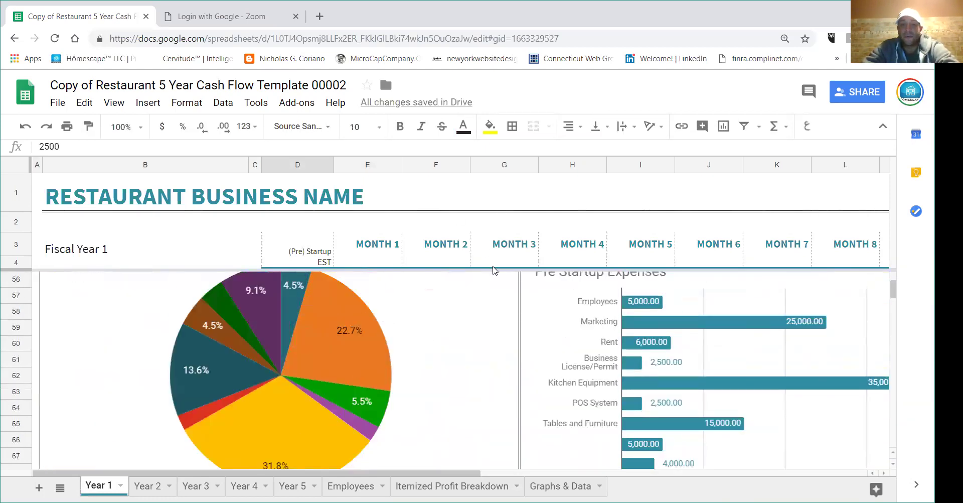
pyautogui.scroll(-2, 459, 319)
pyautogui.scroll(15, 459, 319)
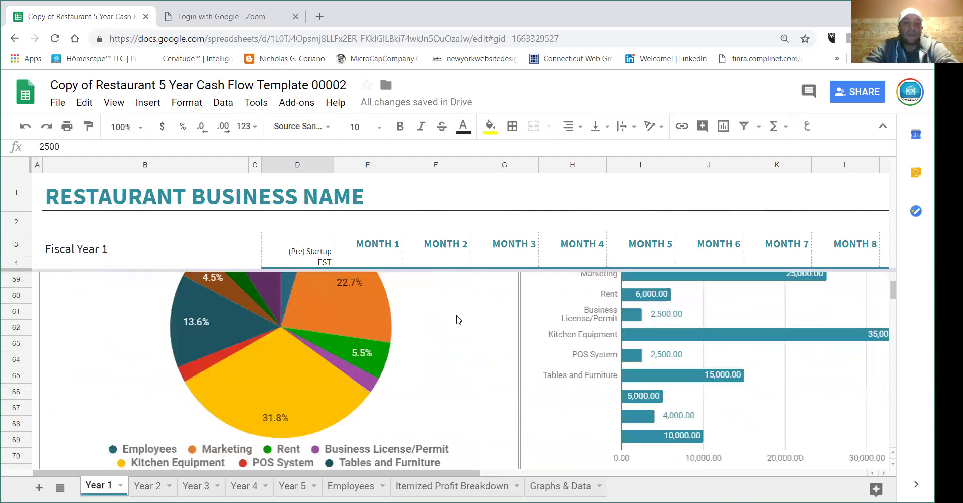
pyautogui.scroll(1, 346, 339)
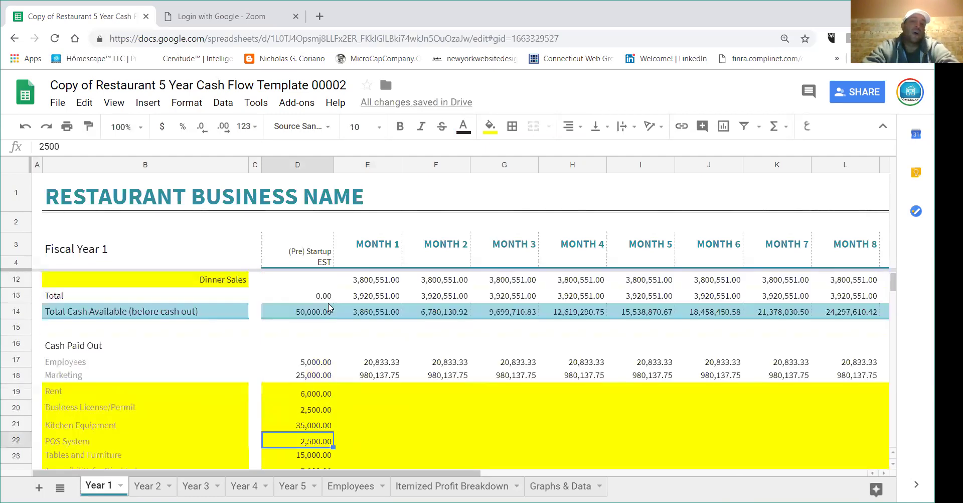
# Compare the (Pre) Startup EST column with the Month 1 column on the Year 1 sheet
pyautogui.click(311, 164)
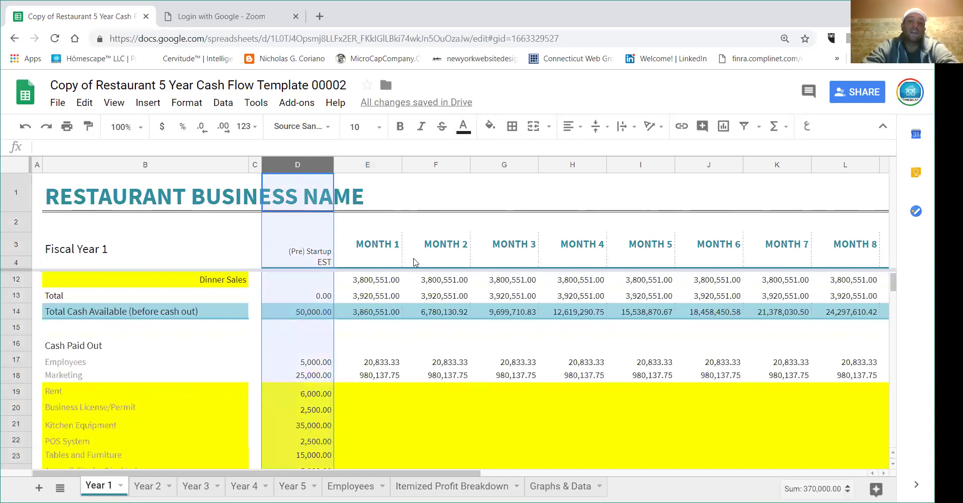
pyautogui.click(390, 253)
pyautogui.click(371, 165)
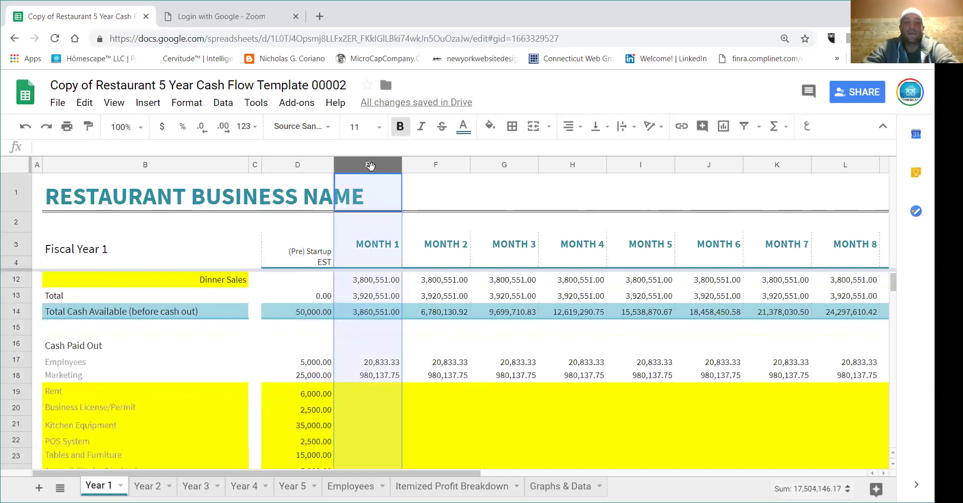
pyautogui.click(306, 163)
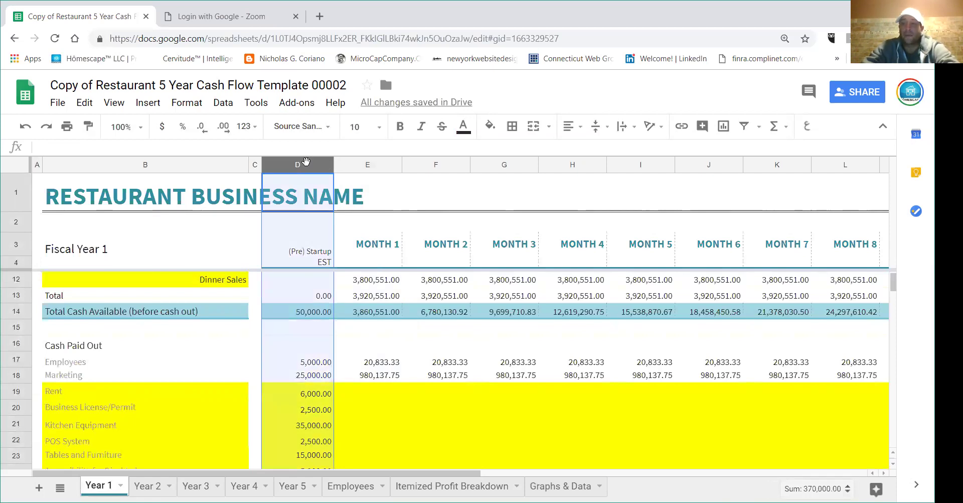
# Enter Month 1 costs of 2,000 for Rent, 25 for Business License/Permit and 199 for POS System
pyautogui.scroll(-1, 326, 164)
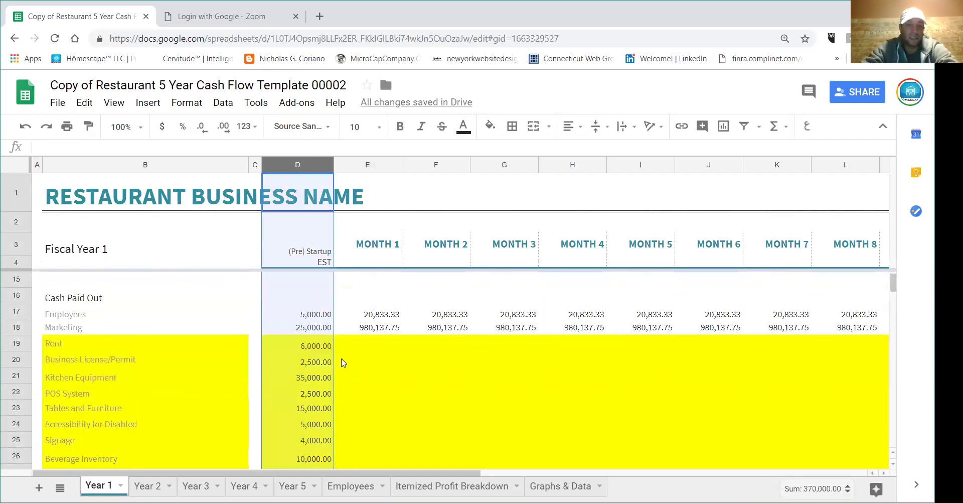
pyautogui.click(366, 348)
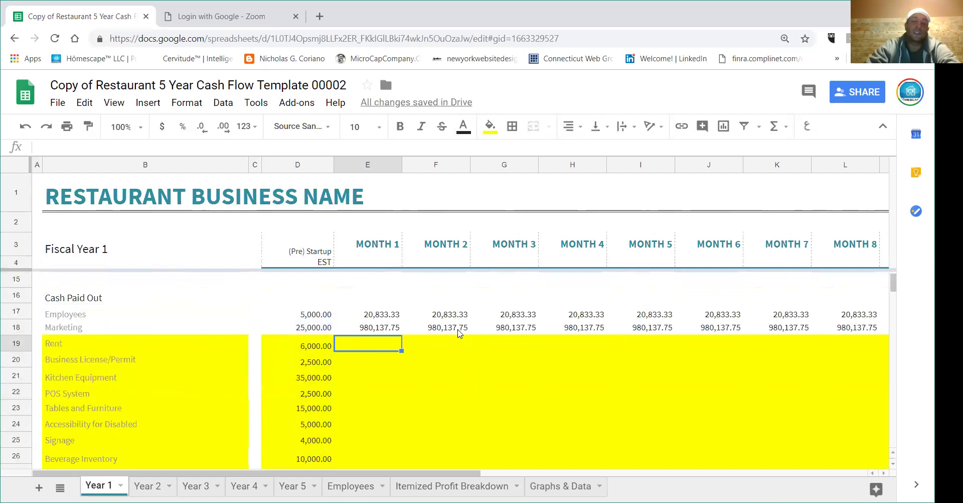
pyautogui.write('2000')
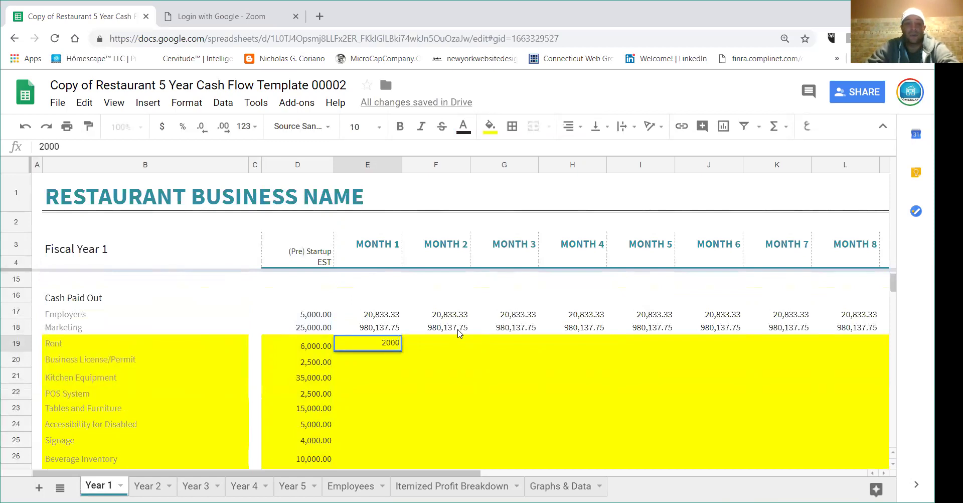
pyautogui.press('Return')
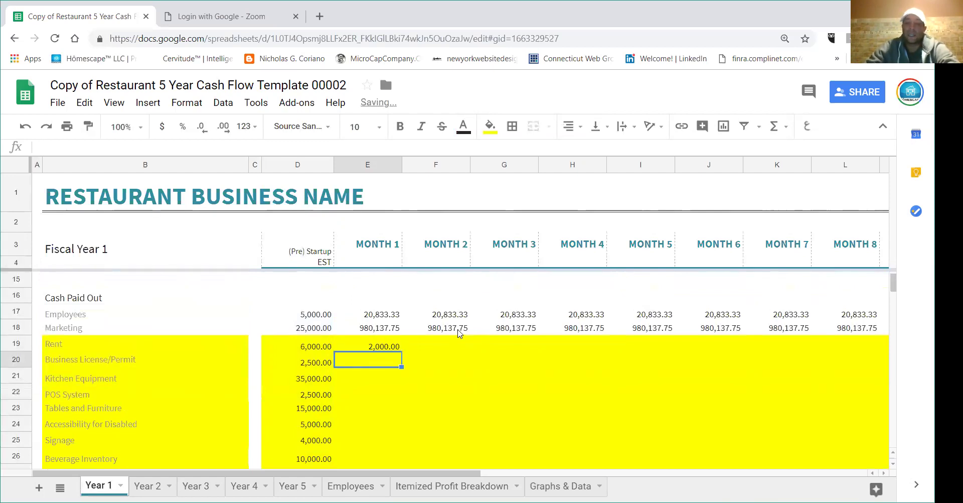
pyautogui.write('25')
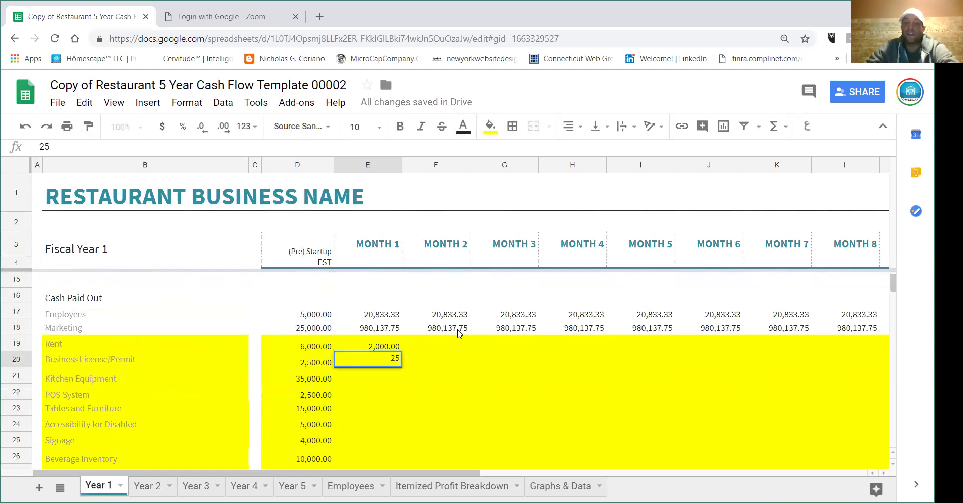
pyautogui.press('Return')
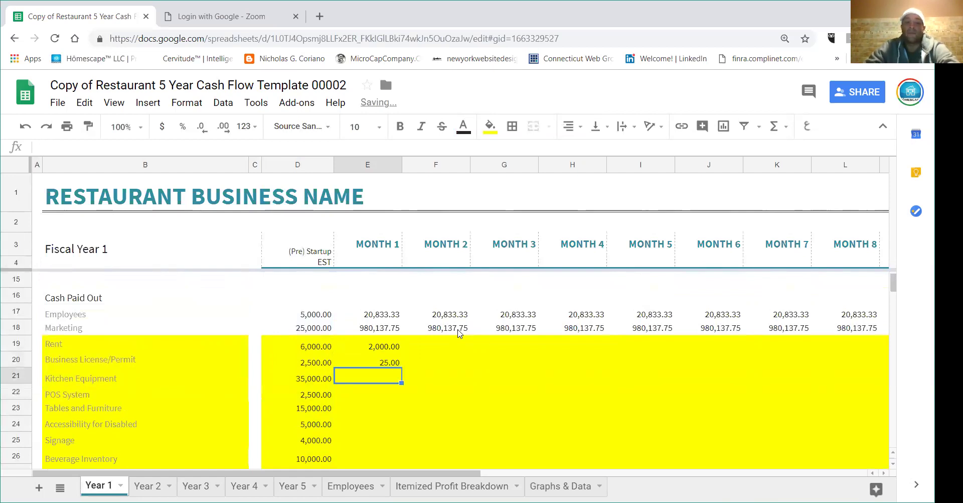
pyautogui.press('Down')
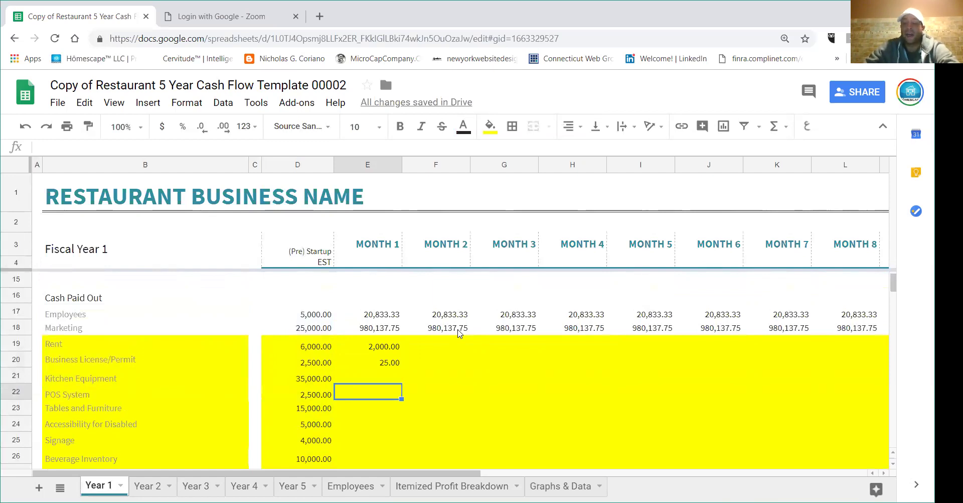
pyautogui.write('199')
pyautogui.press('Return')
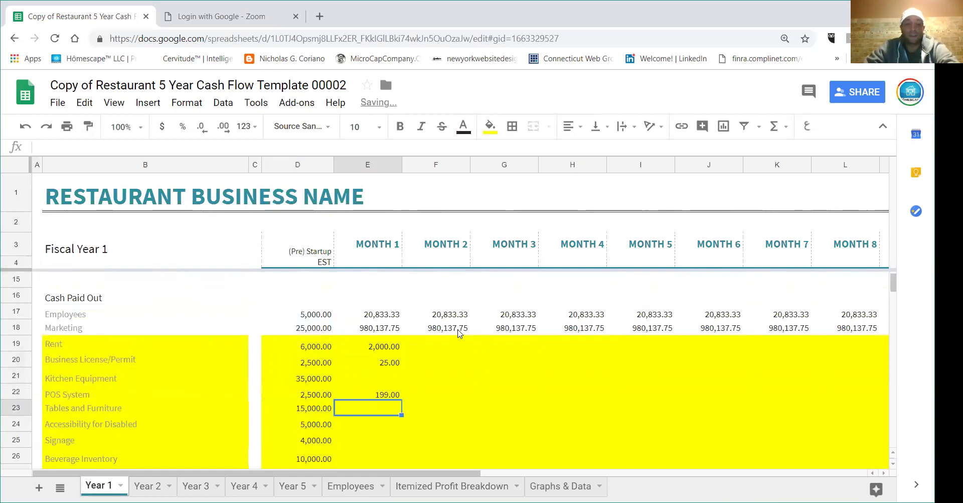
# Copy the Month 1 POS System cost of 199 across the row through Month 12
pyautogui.press('Down')
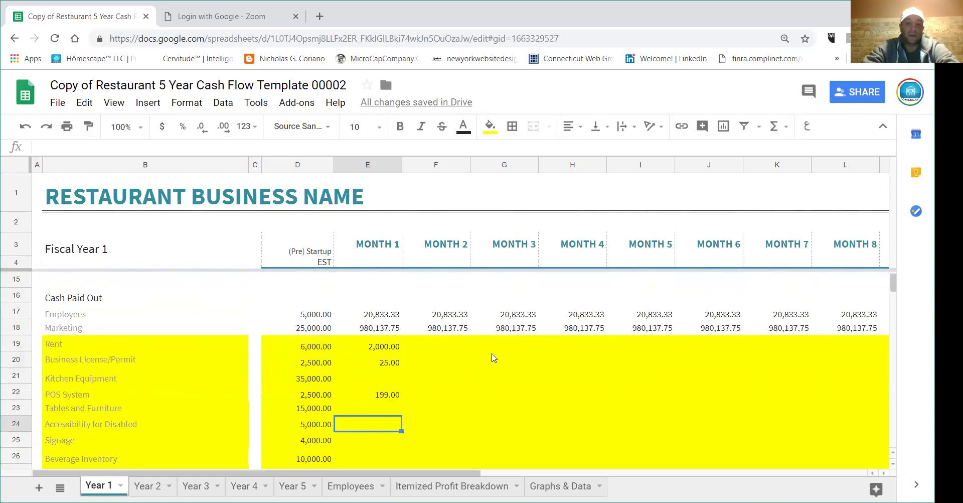
pyautogui.scroll(-2, 510, 358)
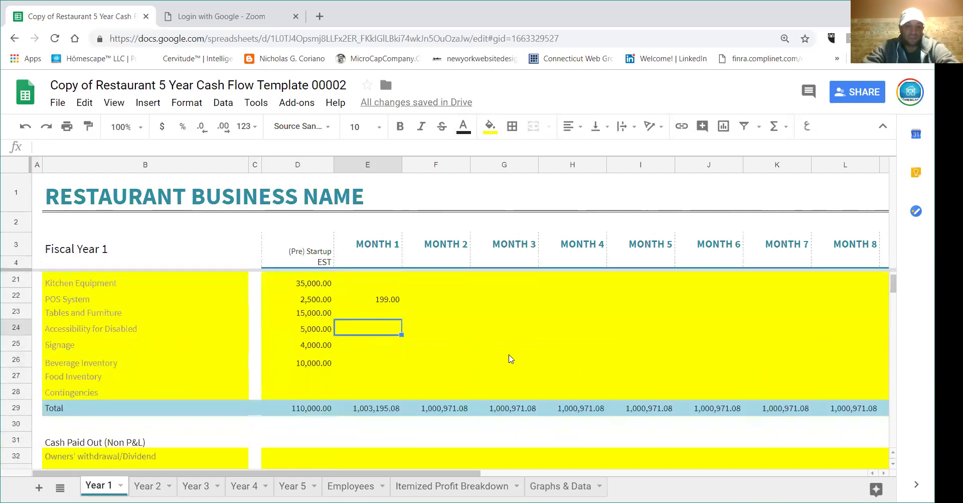
pyautogui.click(394, 300)
pyautogui.moveTo(403, 303); pyautogui.dragTo(614, 310)
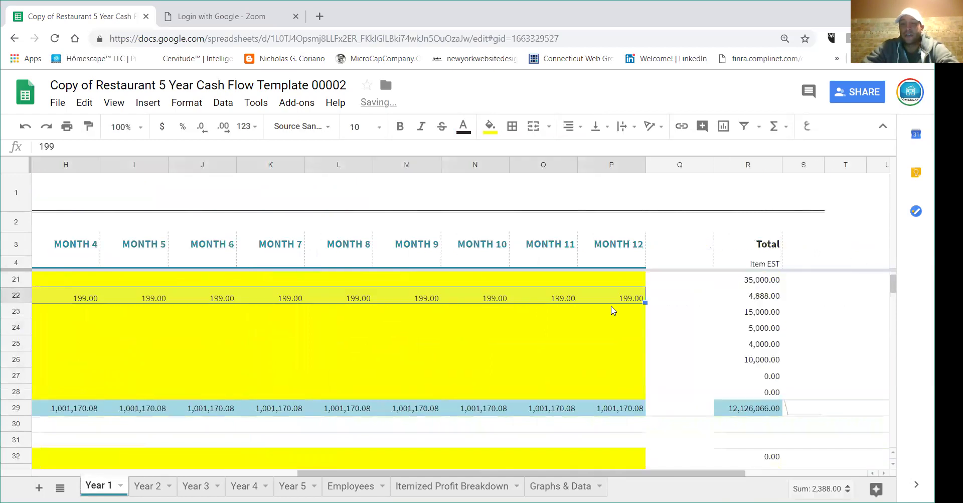
# Review the Yearly Expenses and Five Year Revenue Projections charts, the Itemized Profit Breakdown tables and the Year 1 cash rows
pyautogui.scroll(-6, 586, 376)
pyautogui.scroll(-2, 587, 386)
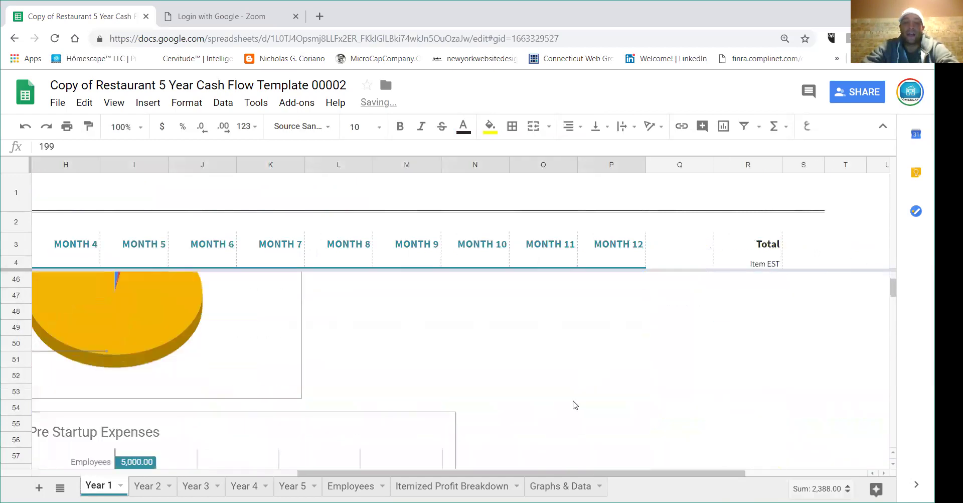
pyautogui.click(556, 484)
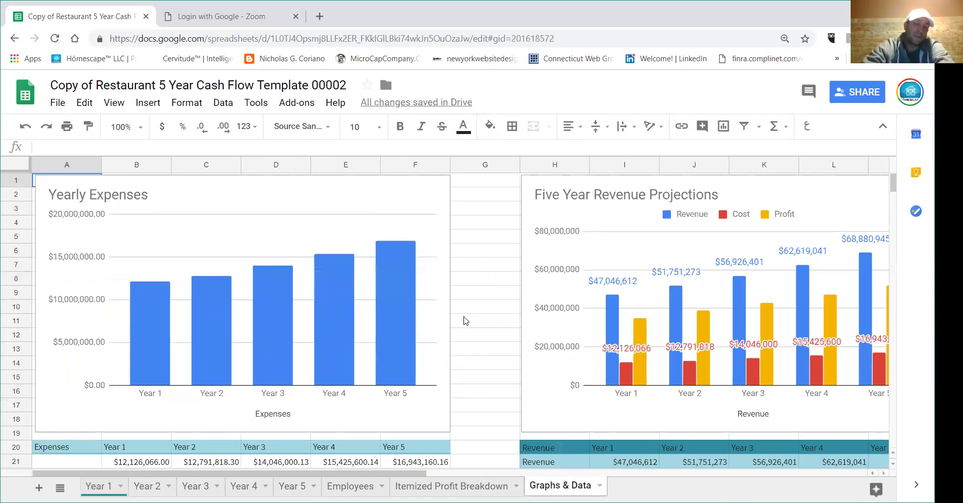
pyautogui.scroll(-3, 634, 345)
pyautogui.scroll(3, 728, 355)
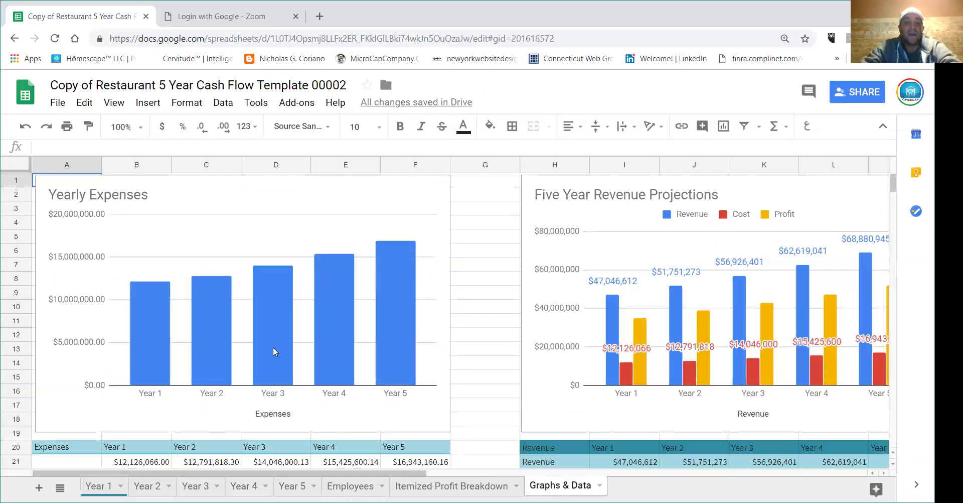
pyautogui.click(99, 485)
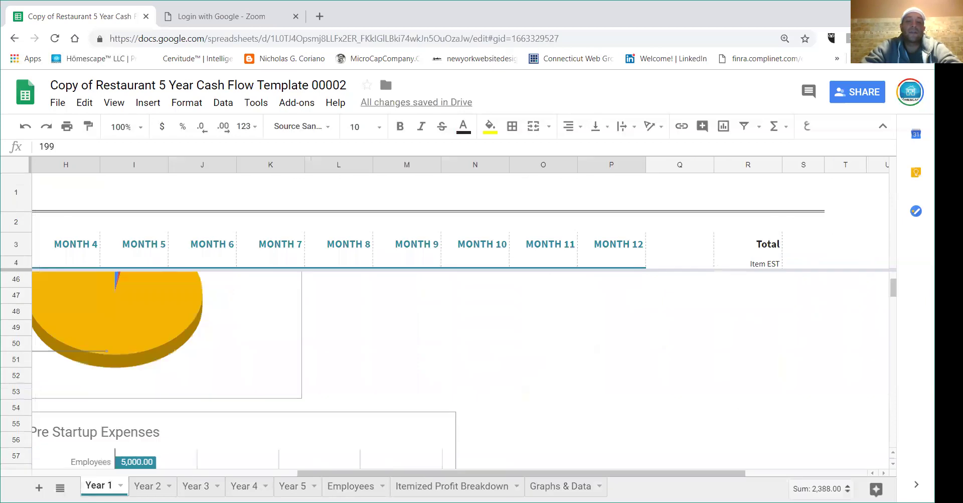
pyautogui.click(452, 486)
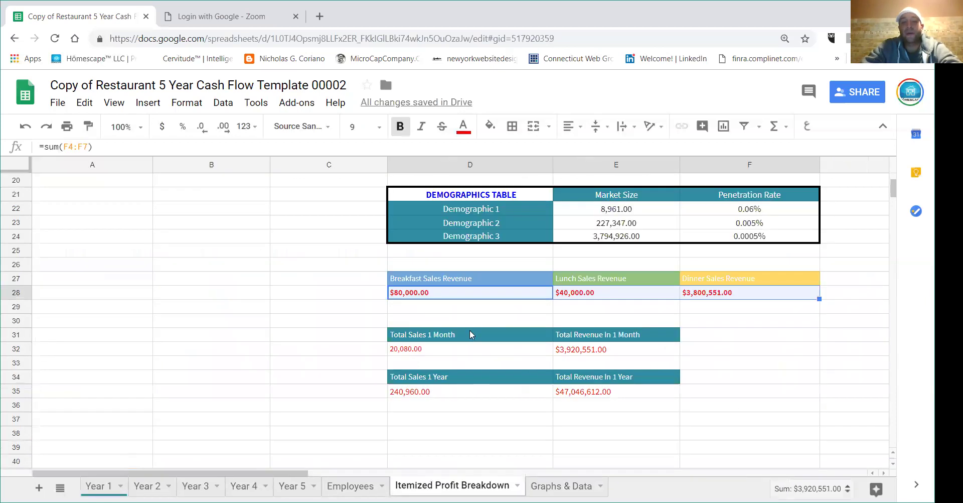
pyautogui.scroll(10, 477, 346)
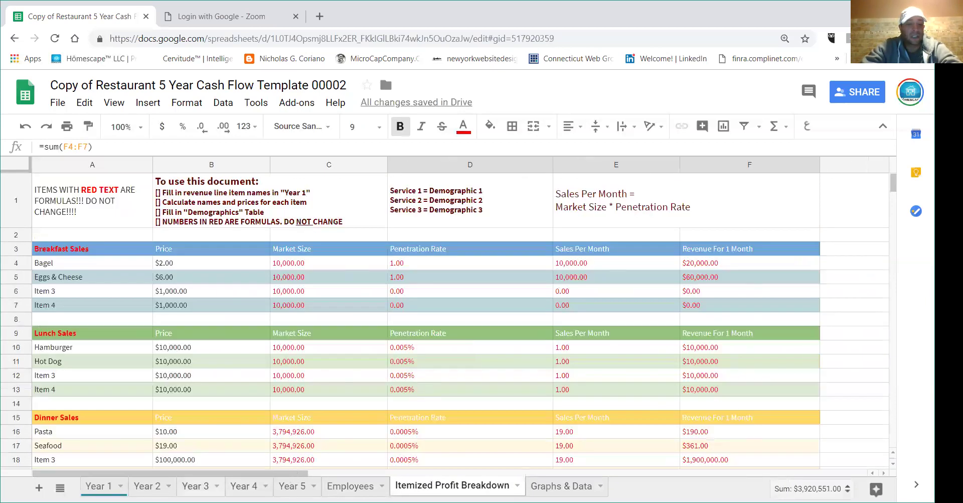
pyautogui.click(102, 486)
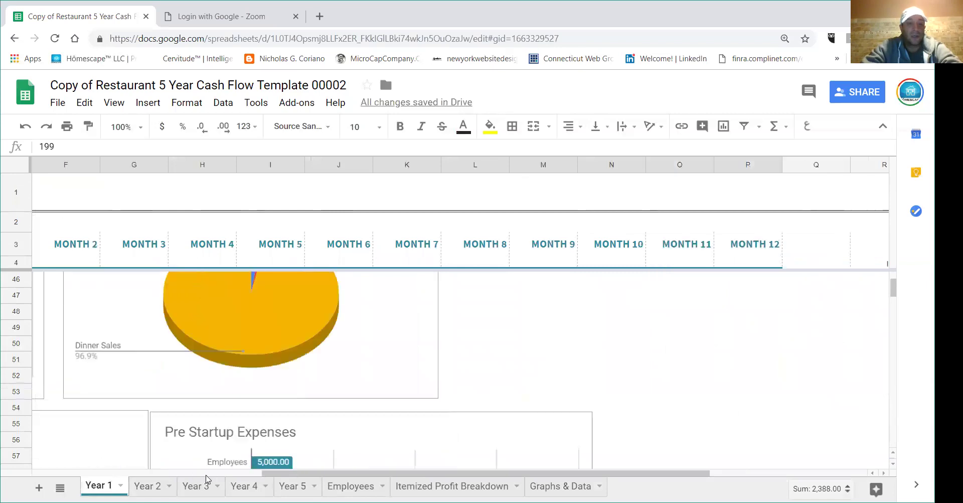
pyautogui.scroll(-1, 212, 426)
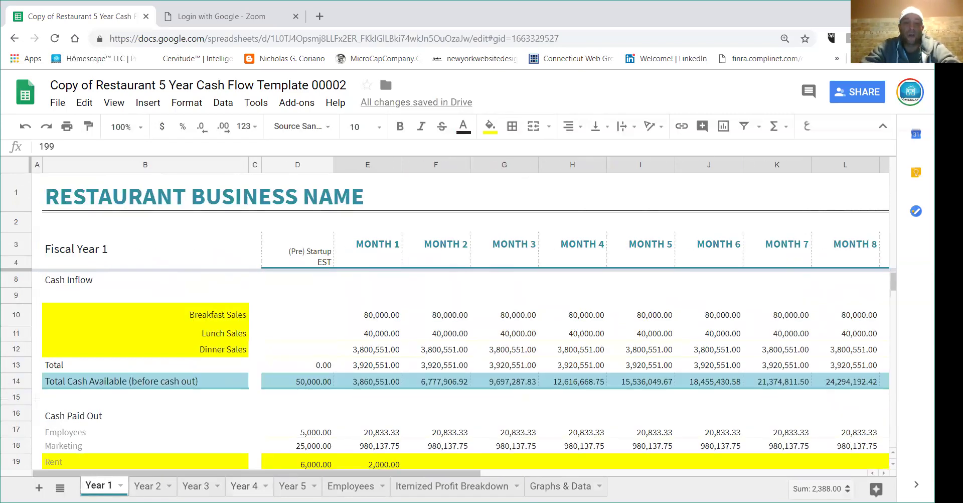
pyautogui.scroll(-3, 372, 415)
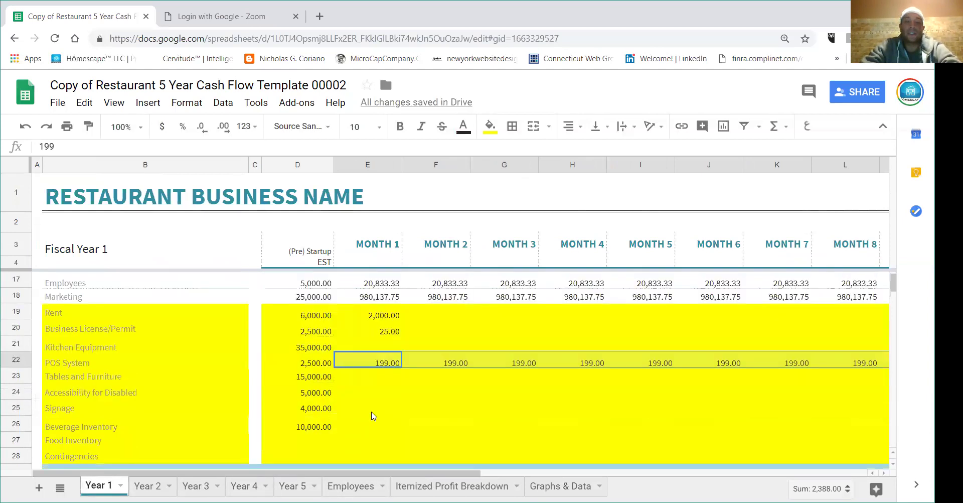
pyautogui.scroll(1, 372, 427)
# Rename Employee 1 as Chef in the Number of Employees per Position table on the Employees sheet
pyautogui.click(351, 486)
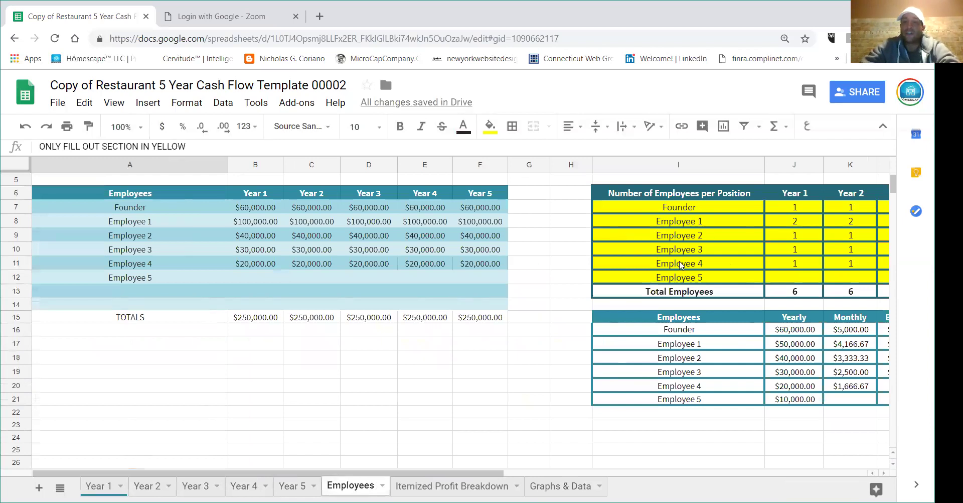
pyautogui.moveTo(489, 472); pyautogui.dragTo(627, 458)
pyautogui.click(444, 222)
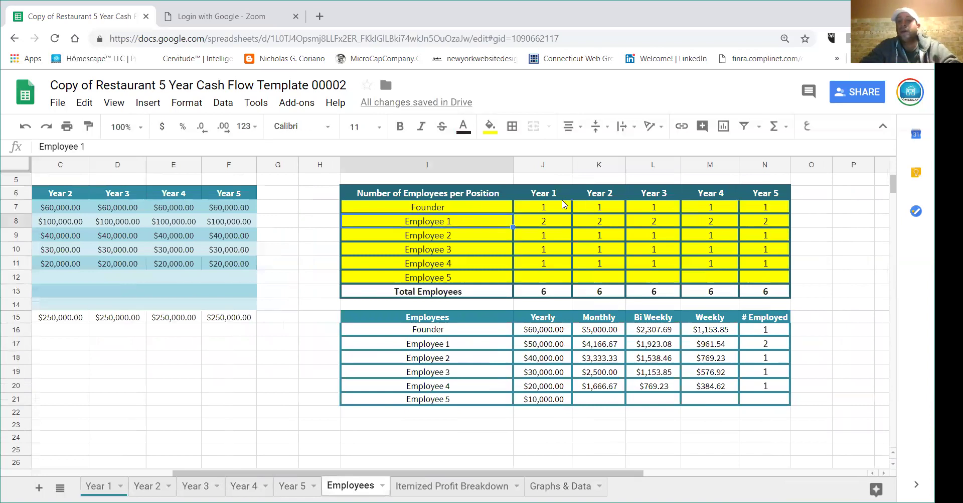
pyautogui.write('Chef')
pyautogui.press('Return')
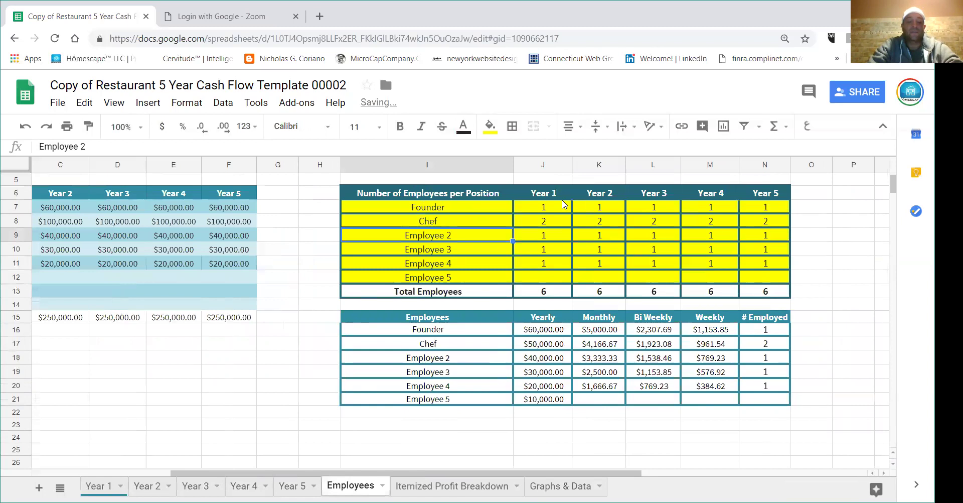
# Rename Employee 2 as Bus Boy and Employee 3 as Waiter in the Number of Employees per Position table
pyautogui.write('Bus')
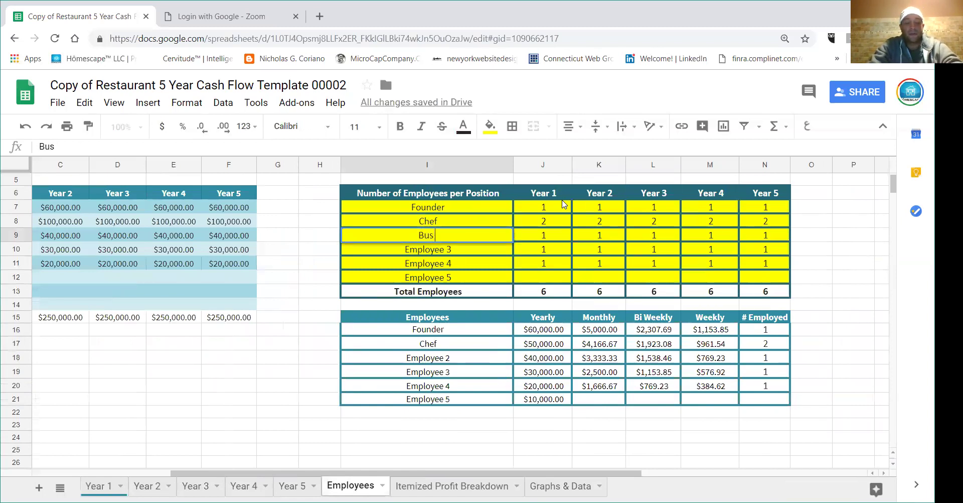
pyautogui.write(' Boy')
pyautogui.press('Return')
pyautogui.write('Waier')
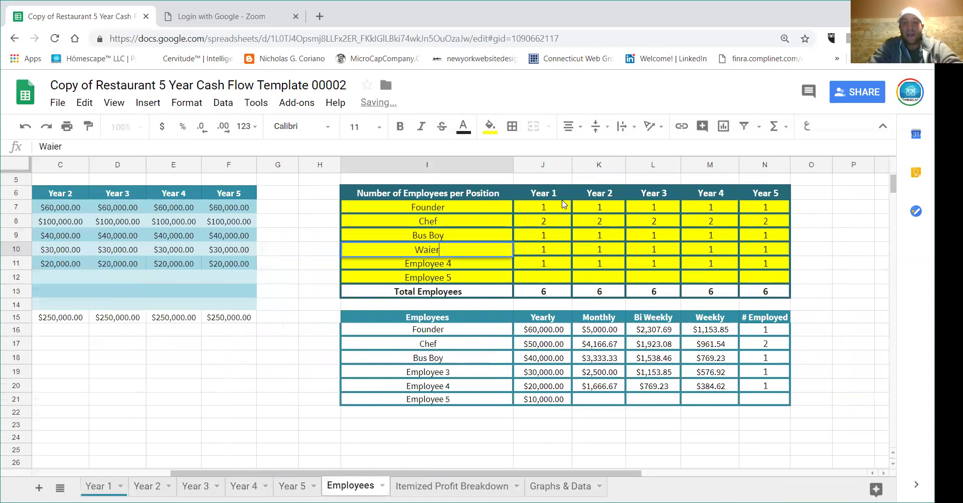
pyautogui.press('BackSpace')
pyautogui.press('BackSpace')
pyautogui.write('ter')
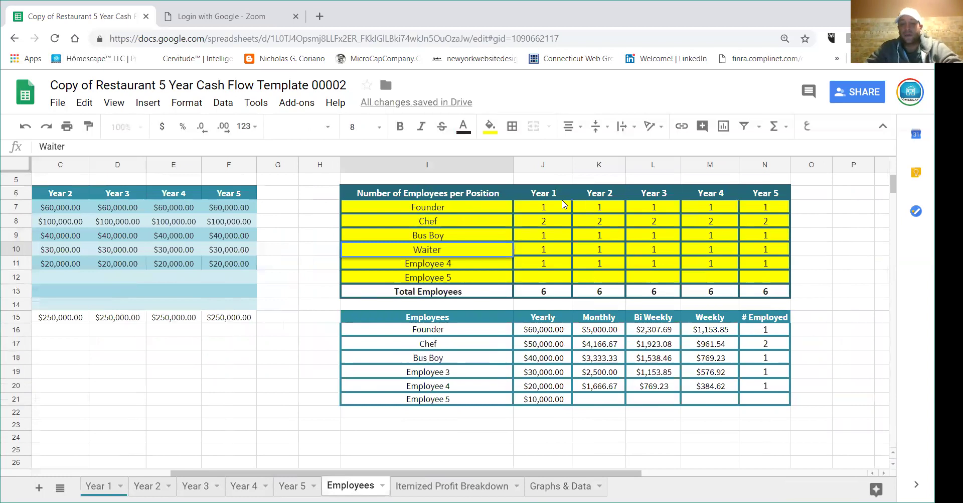
pyautogui.press('Return')
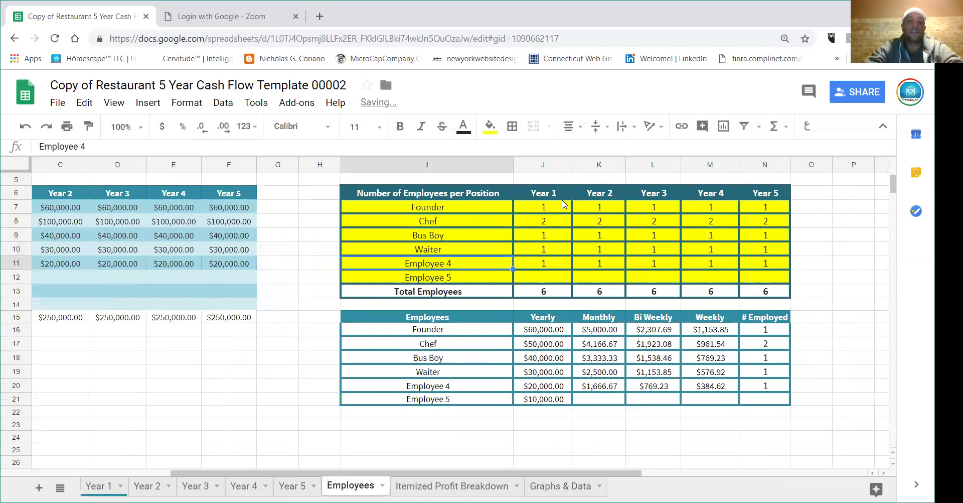
# Fill the Yearly salary cells J16 to J21 with yellow to mark them as input cells
pyautogui.click(465, 332)
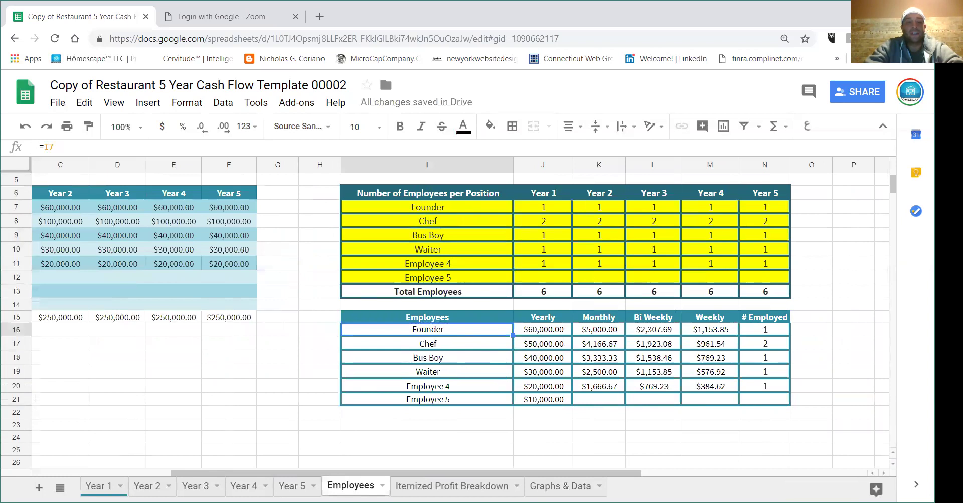
pyautogui.moveTo(359, 473); pyautogui.dragTo(413, 474)
pyautogui.moveTo(487, 334); pyautogui.dragTo(694, 398)
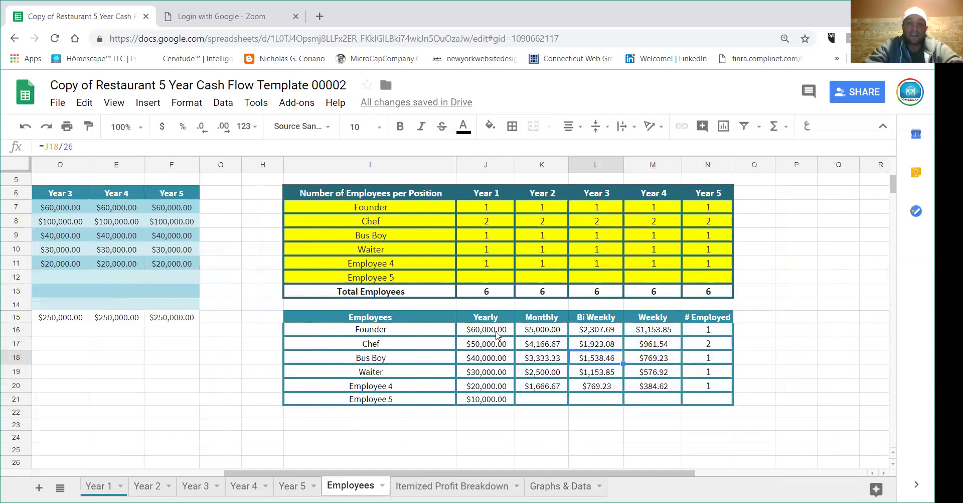
pyautogui.click(548, 332)
pyautogui.moveTo(494, 333); pyautogui.dragTo(500, 405)
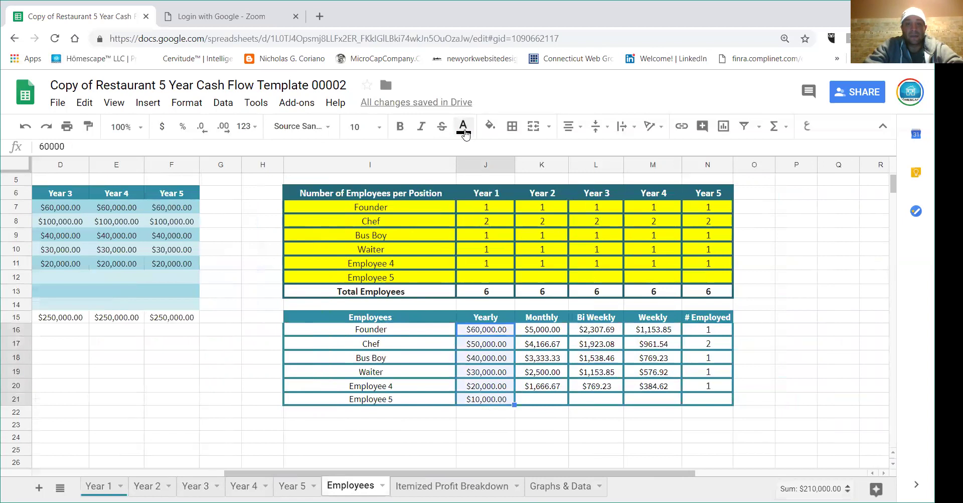
pyautogui.click(490, 126)
pyautogui.click(533, 187)
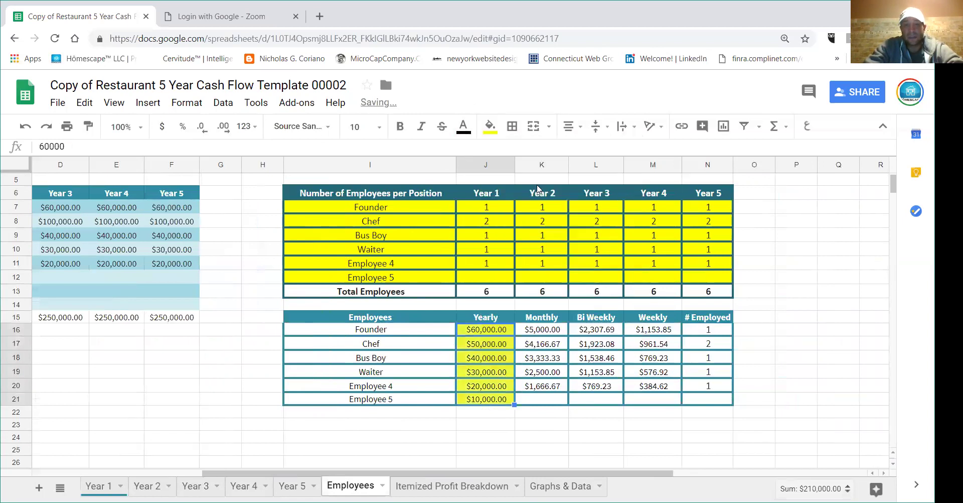
pyautogui.click(762, 270)
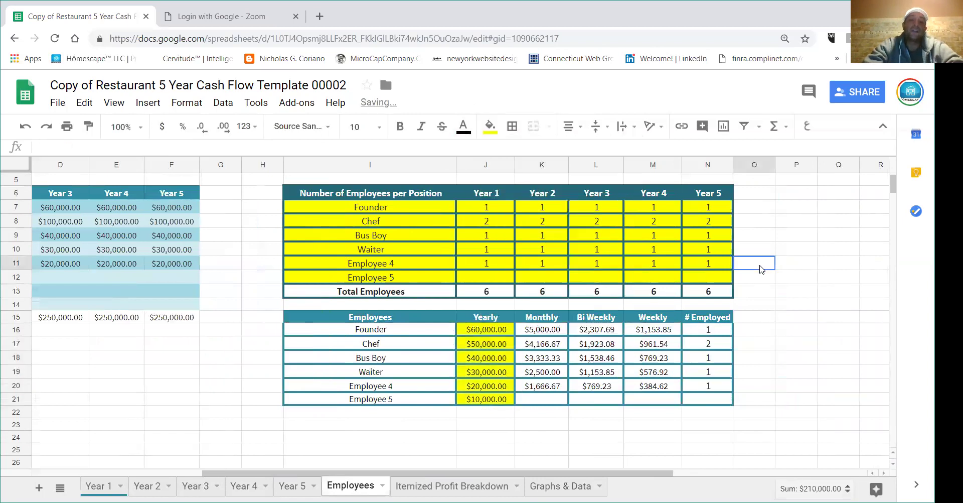
# Set the Chef's yearly salary to 45,000
pyautogui.click(504, 331)
pyautogui.click(498, 346)
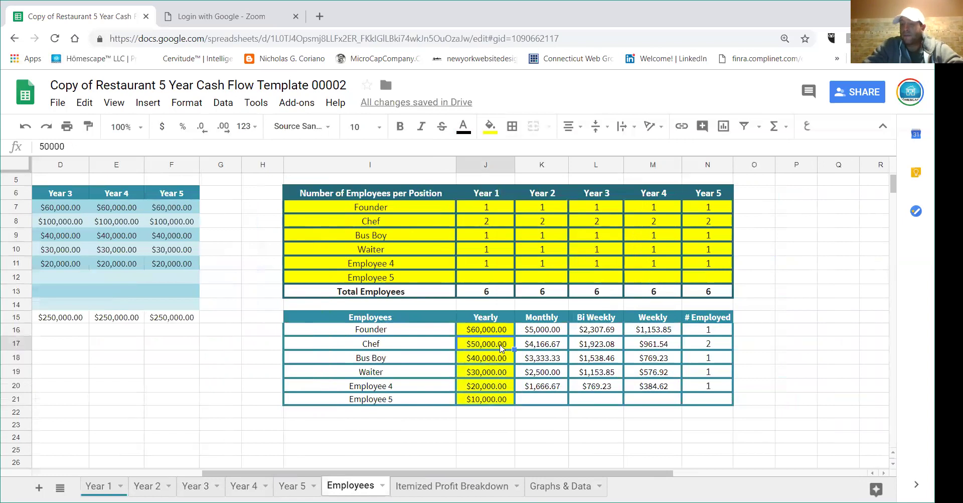
pyautogui.write('45000')
pyautogui.press('Return')
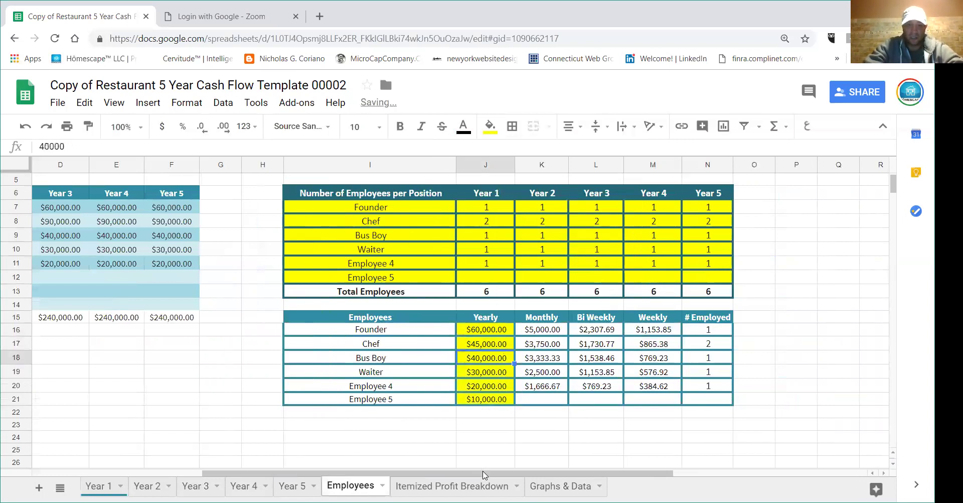
# Check the five-year salary totals on the Employees sheet against the Month 1 Employees cost formula on the Year 1 sheet
pyautogui.moveTo(484, 474); pyautogui.dragTo(397, 474)
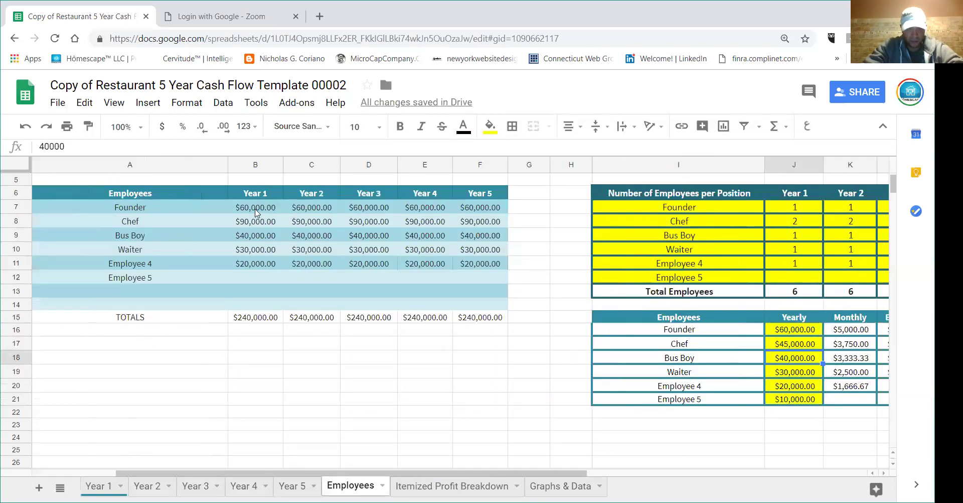
pyautogui.moveTo(188, 196); pyautogui.dragTo(499, 316)
pyautogui.click(499, 316)
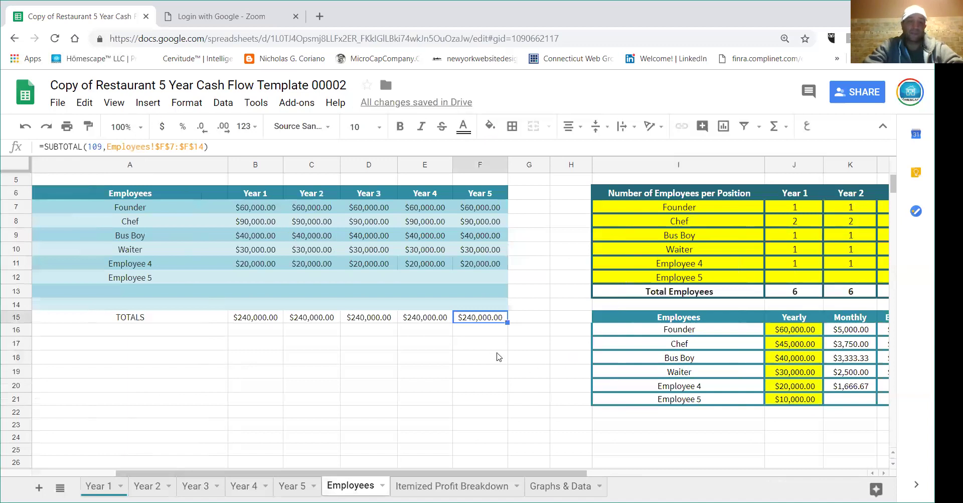
pyautogui.click(98, 486)
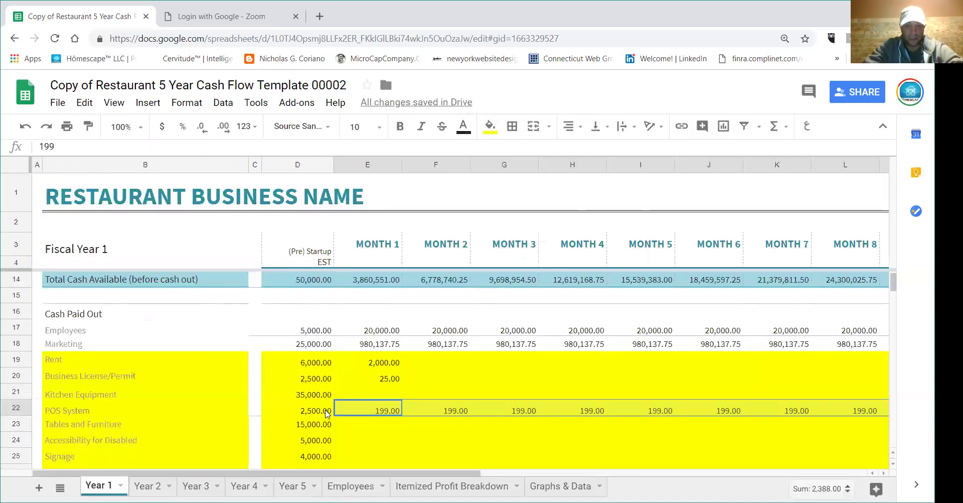
pyautogui.click(430, 347)
pyautogui.click(398, 345)
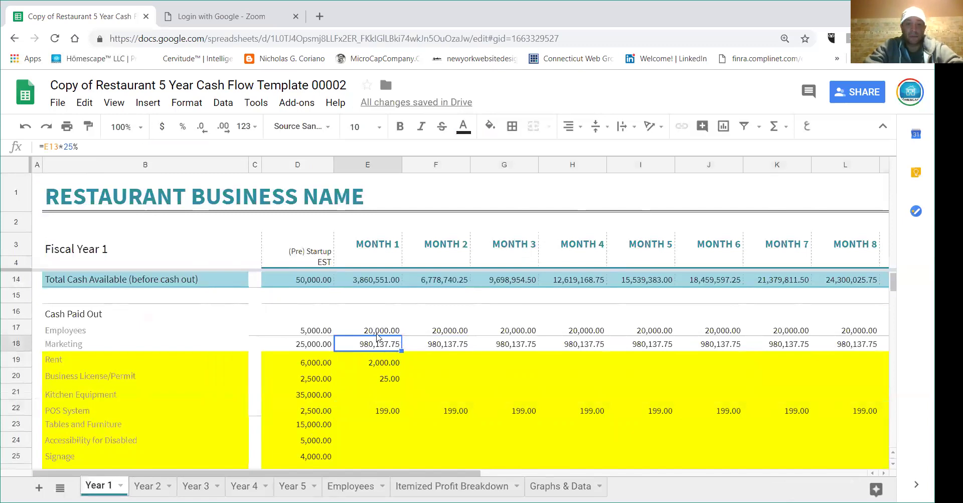
pyautogui.click(400, 331)
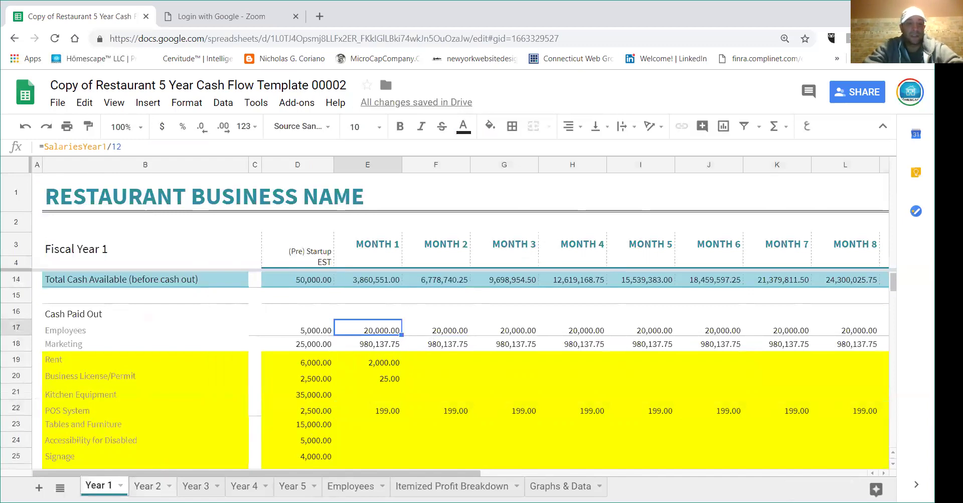
# Inspect the formula behind the Month 1 Marketing cost without changing it and view the remaining Cash Paid Out rows
pyautogui.click(386, 346)
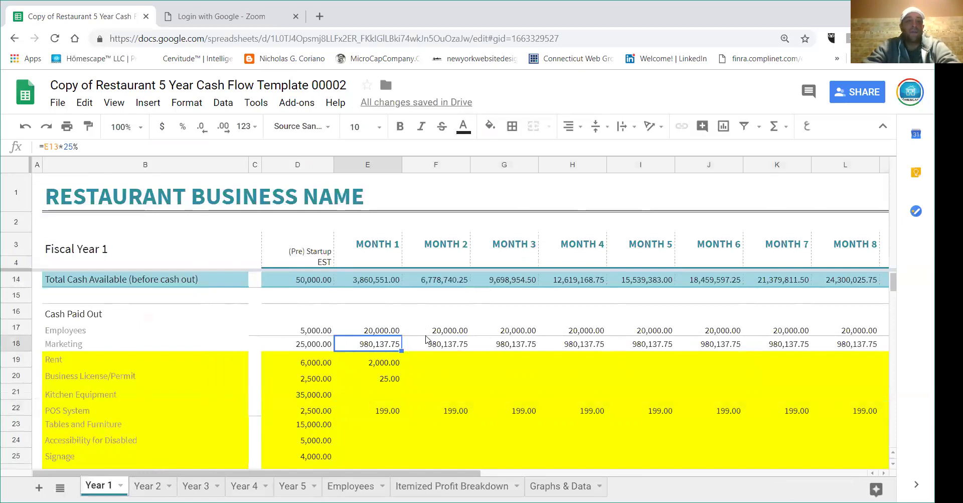
pyautogui.click(56, 144)
pyautogui.moveTo(56, 144); pyautogui.dragTo(39, 146)
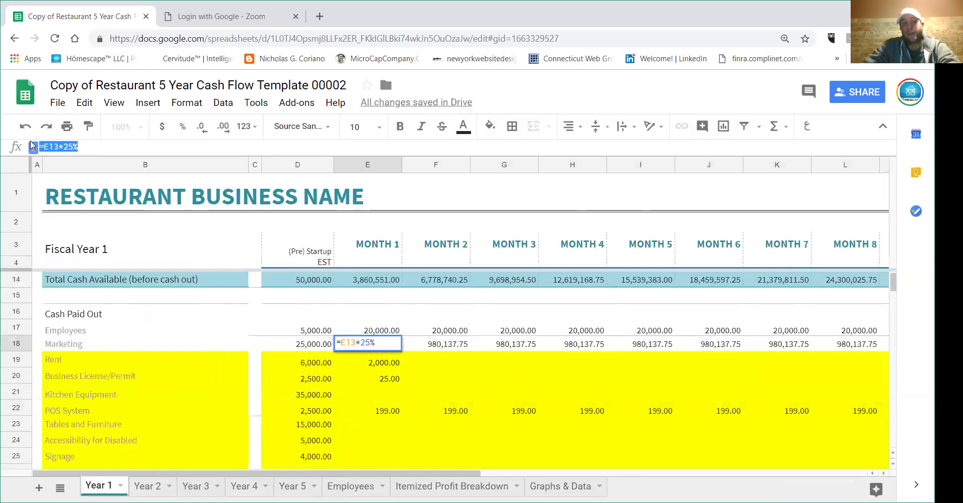
pyautogui.click(414, 364)
pyautogui.press('Escape')
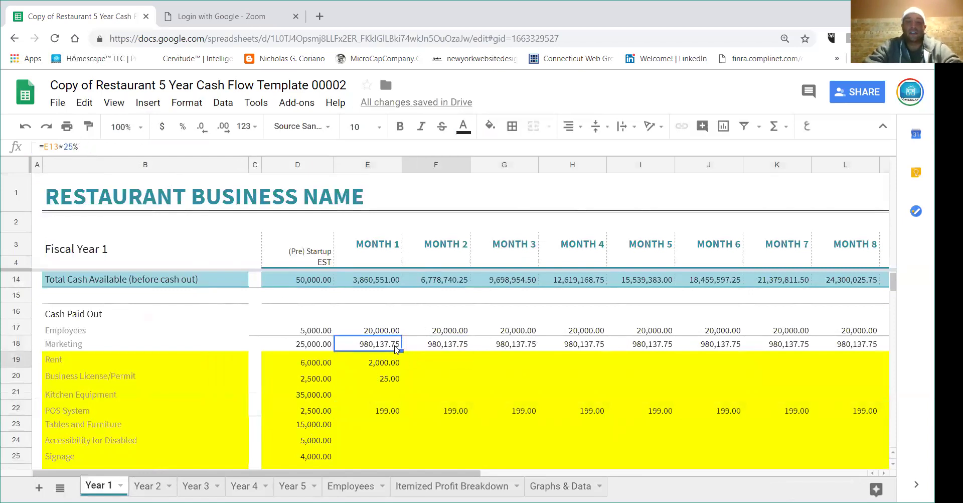
pyautogui.click(408, 373)
pyautogui.scroll(-2, 391, 410)
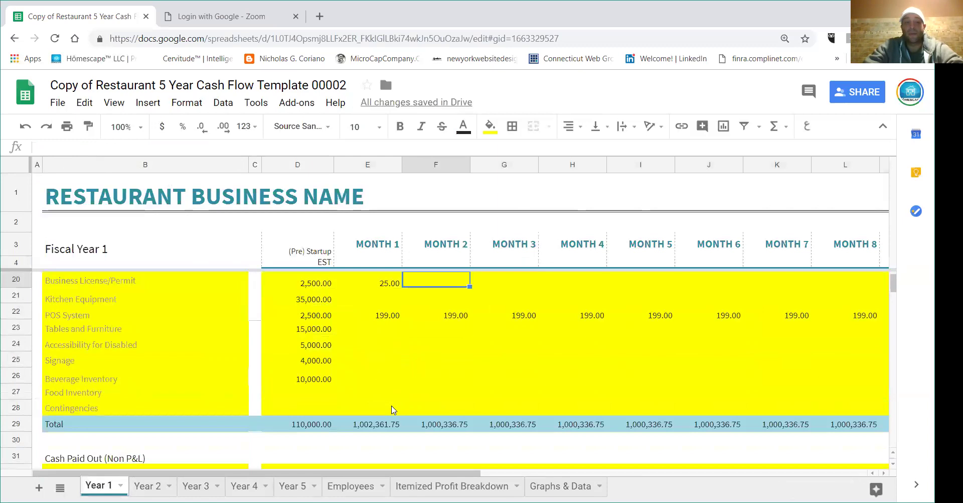
# Inspect the Month 1 and Month 2 Marketing cost formulas on the Year 1 sheet without changing them
pyautogui.click(380, 382)
pyautogui.click(381, 396)
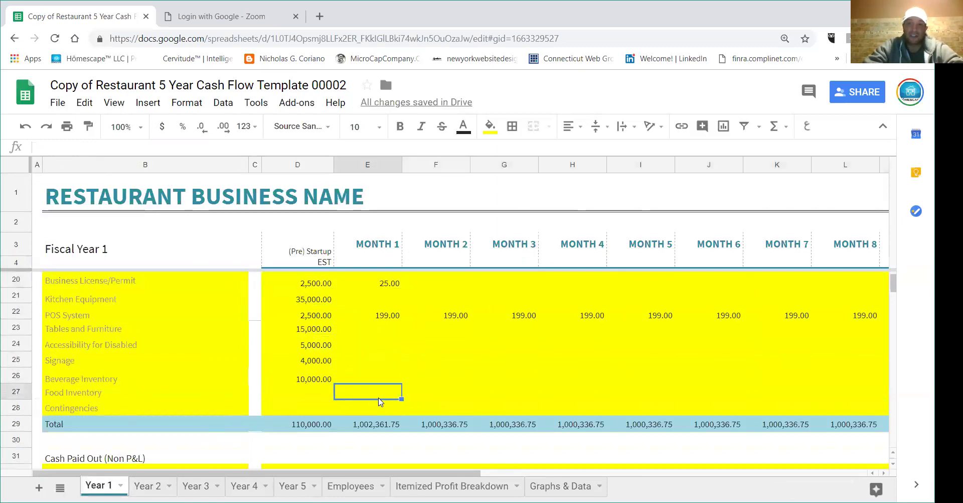
pyautogui.click(383, 378)
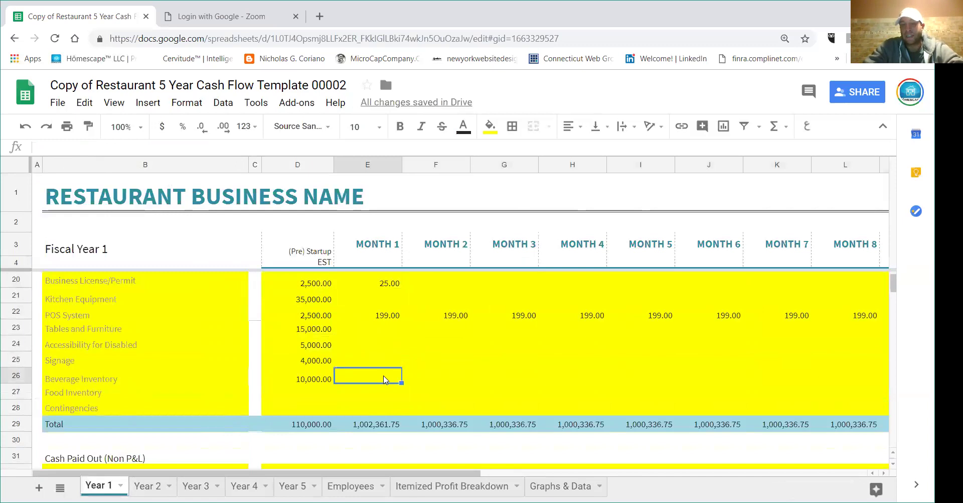
pyautogui.scroll(3, 383, 379)
pyautogui.click(383, 392)
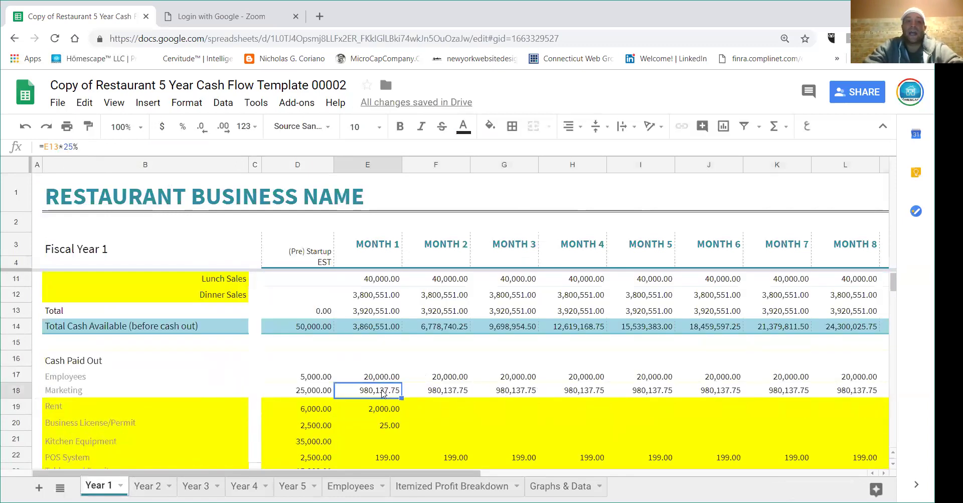
pyautogui.doubleClick(383, 391)
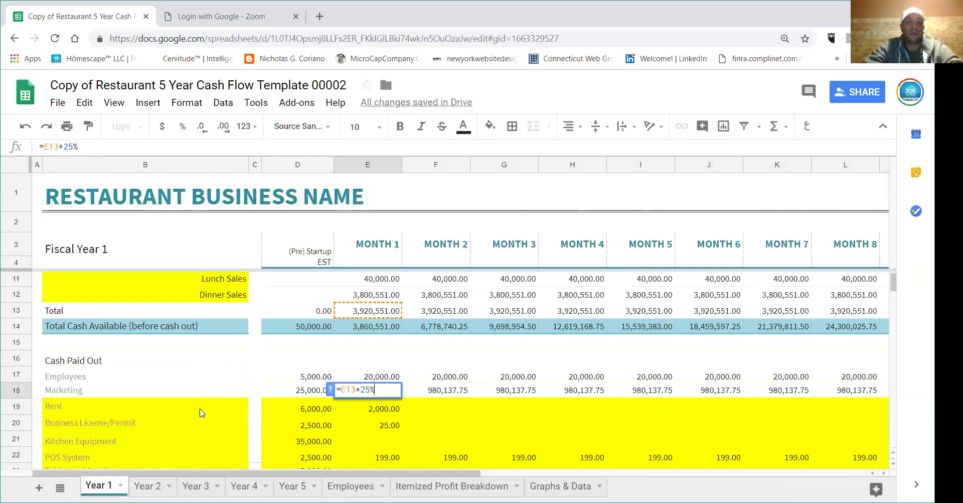
pyautogui.press('Escape')
pyautogui.click(446, 391)
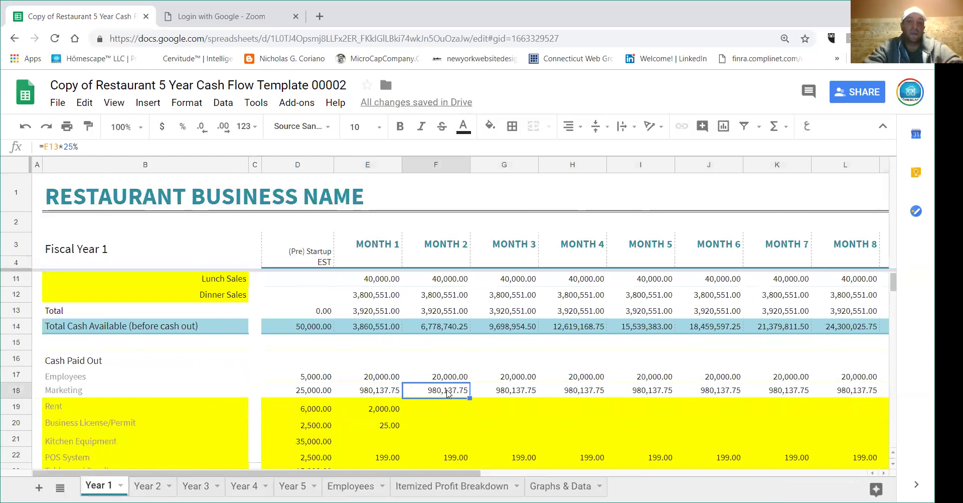
# Review the Cash Paid Out expense rows from Employees down to the totals and the end-of-month cash position
pyautogui.scroll(-4, 448, 394)
pyautogui.scroll(-2, 448, 394)
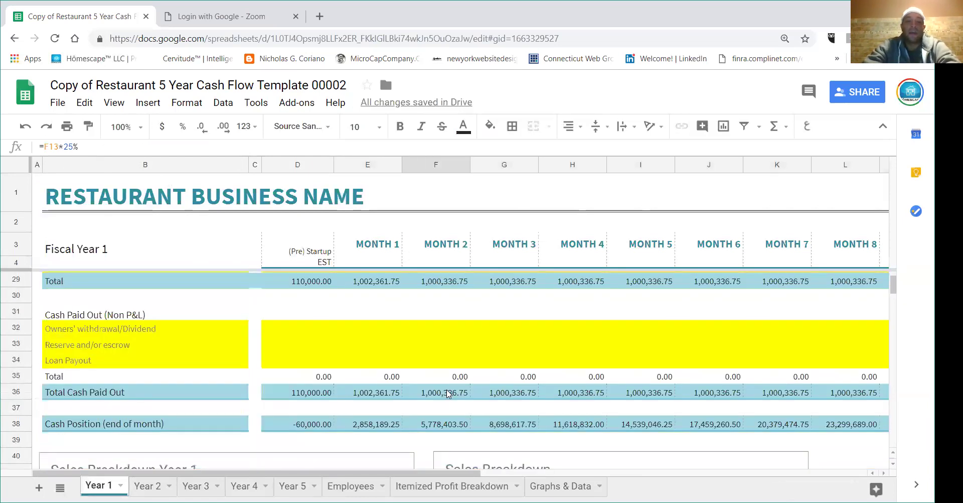
pyautogui.scroll(4, 277, 378)
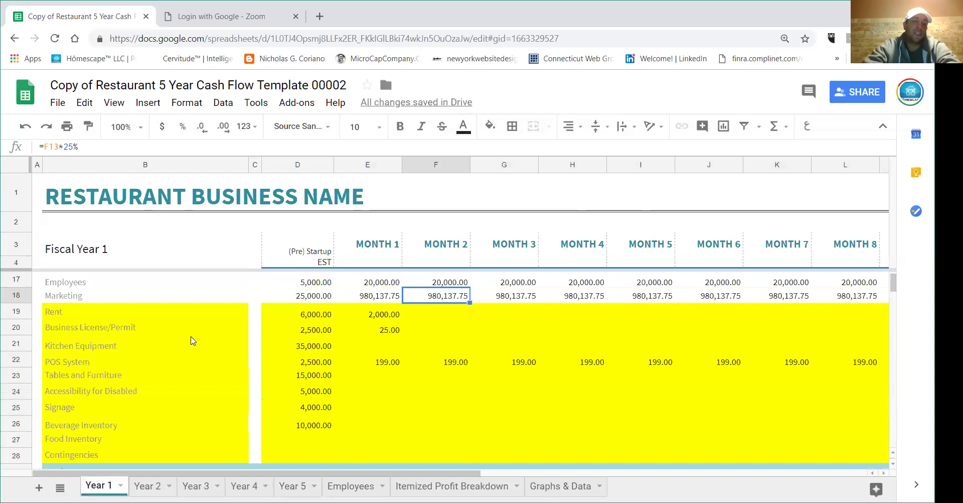
pyautogui.scroll(3, 194, 339)
pyautogui.scroll(-2, 144, 322)
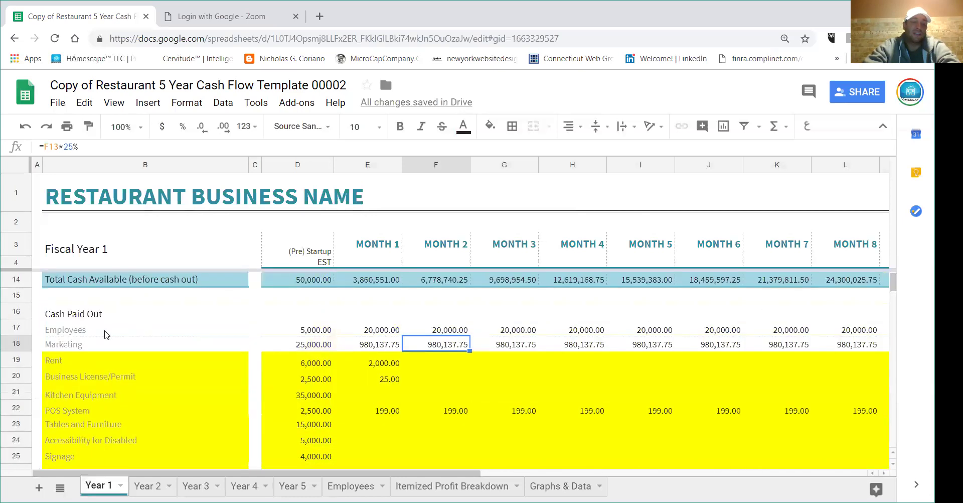
pyautogui.moveTo(64, 328); pyautogui.dragTo(279, 445)
pyautogui.scroll(-3, 283, 441)
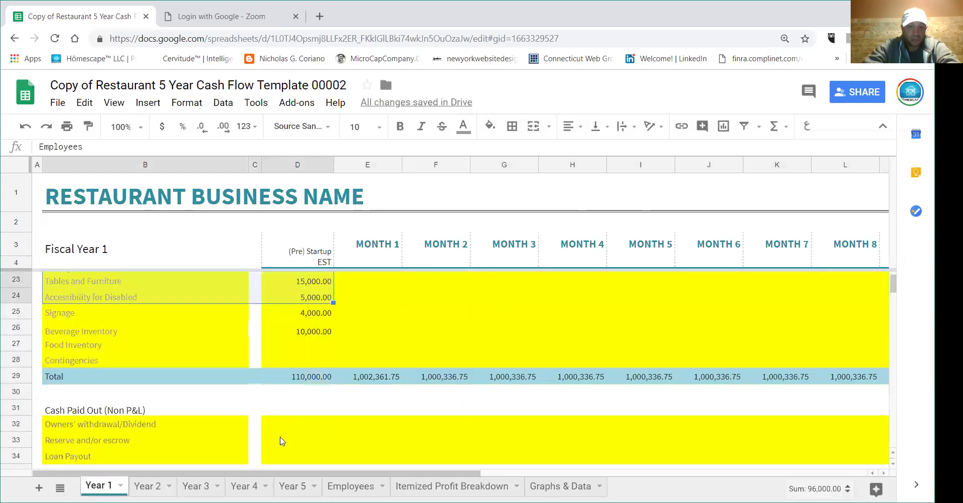
pyautogui.scroll(-2, 280, 442)
# Set the pre-startup Cash on Hand in D6 to 120,000
pyautogui.scroll(6, 296, 351)
pyautogui.click(307, 296)
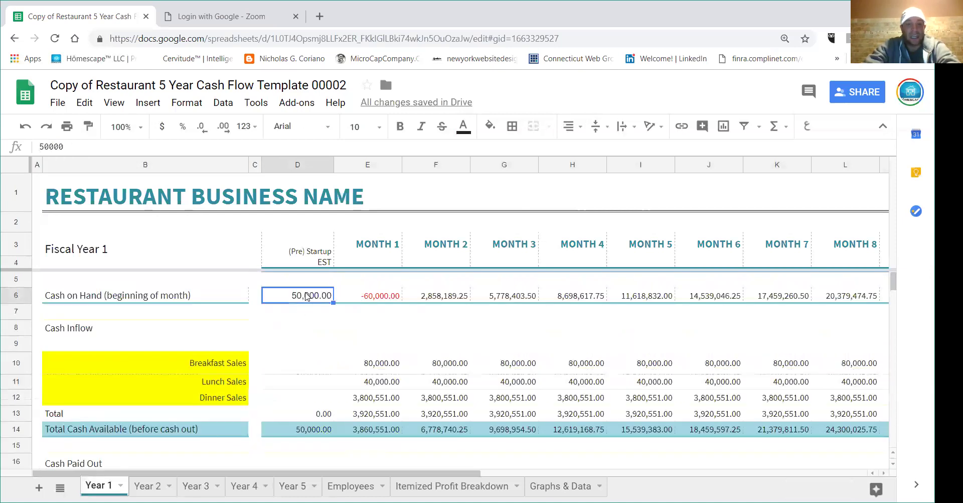
pyautogui.doubleClick(307, 296)
pyautogui.press('Escape')
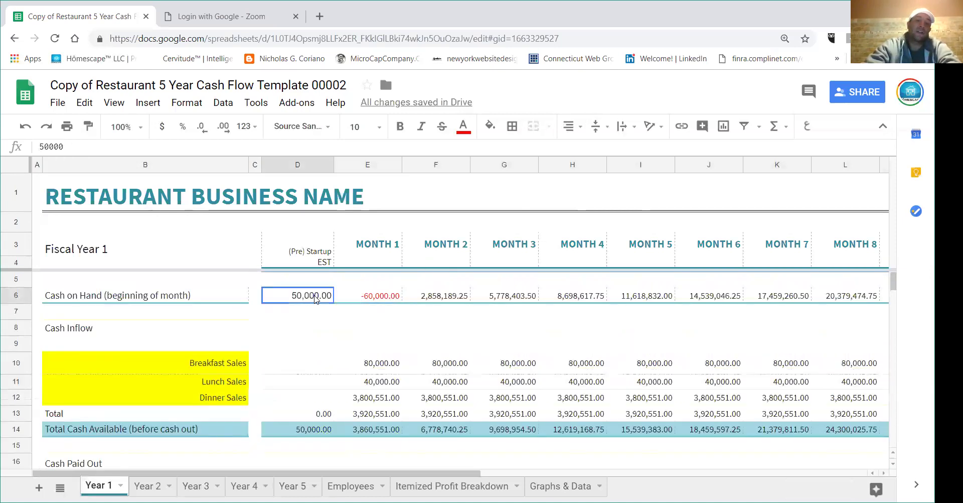
pyautogui.write('120000')
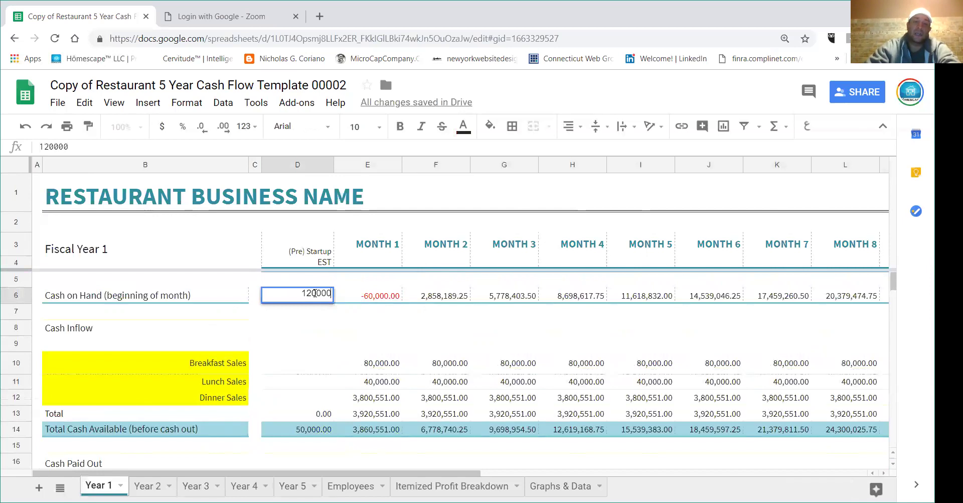
pyautogui.press('Return')
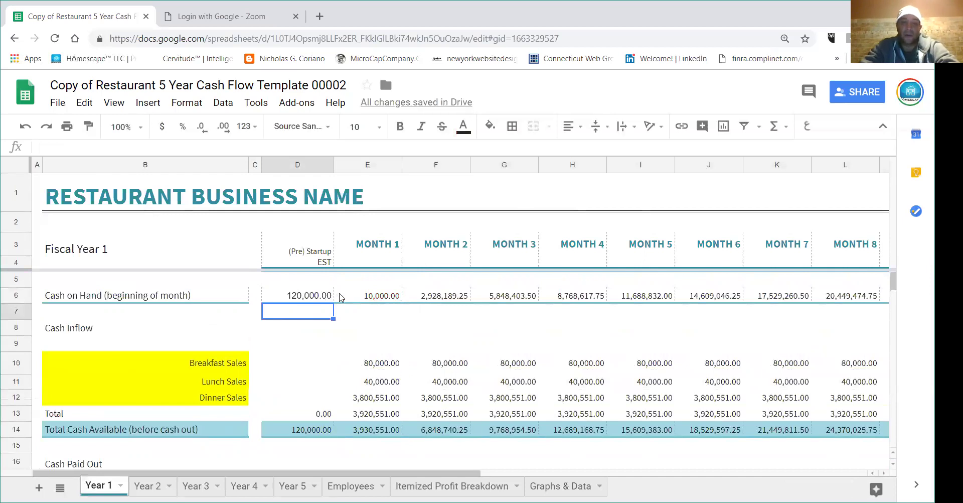
# Trace the pre-startup column from Cash on Hand through the startup costs and their total to the end-of-month Cash Position
pyautogui.click(316, 298)
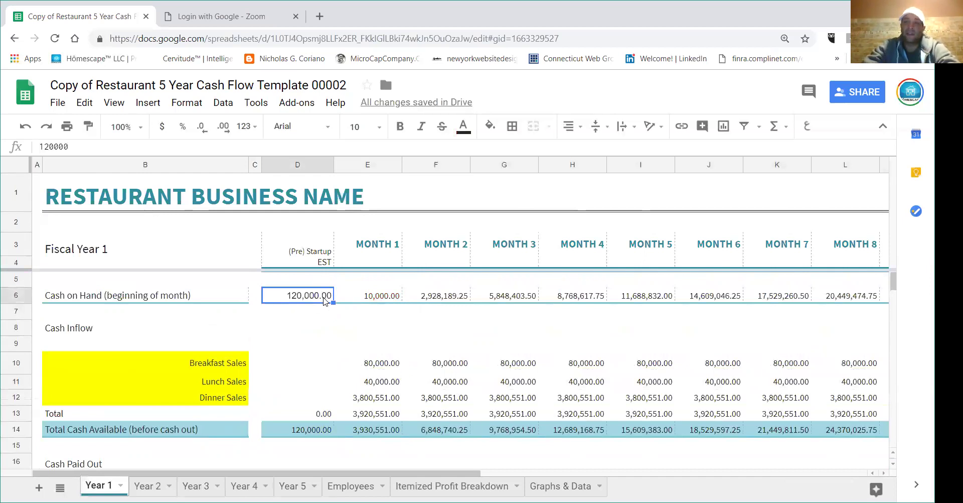
pyautogui.scroll(-3, 325, 301)
pyautogui.moveTo(327, 331); pyautogui.dragTo(316, 454)
pyautogui.scroll(-3, 316, 452)
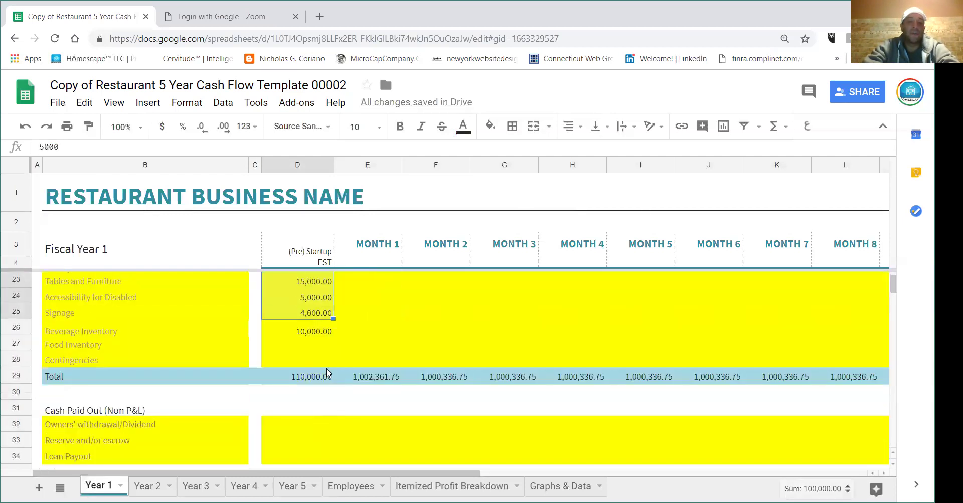
pyautogui.click(320, 377)
pyautogui.scroll(-1, 321, 377)
pyautogui.scroll(-2, 323, 377)
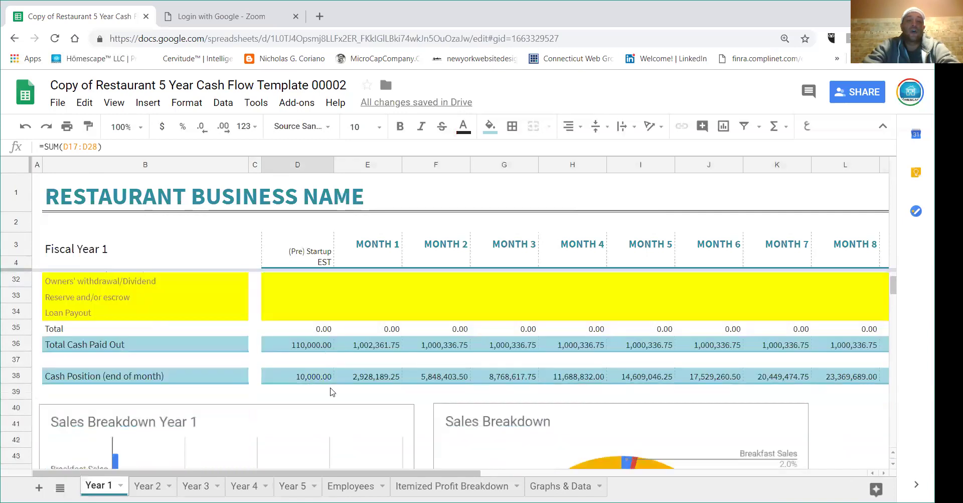
pyautogui.click(324, 378)
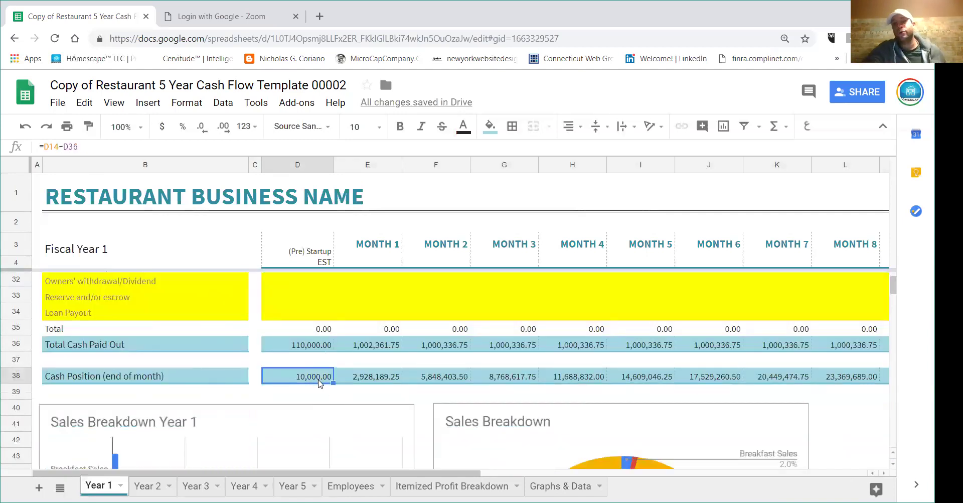
# Trace Month 1 from Cash on Hand through sales, total cash available and cash paid out to the Cash Position formula
pyautogui.scroll(9, 395, 389)
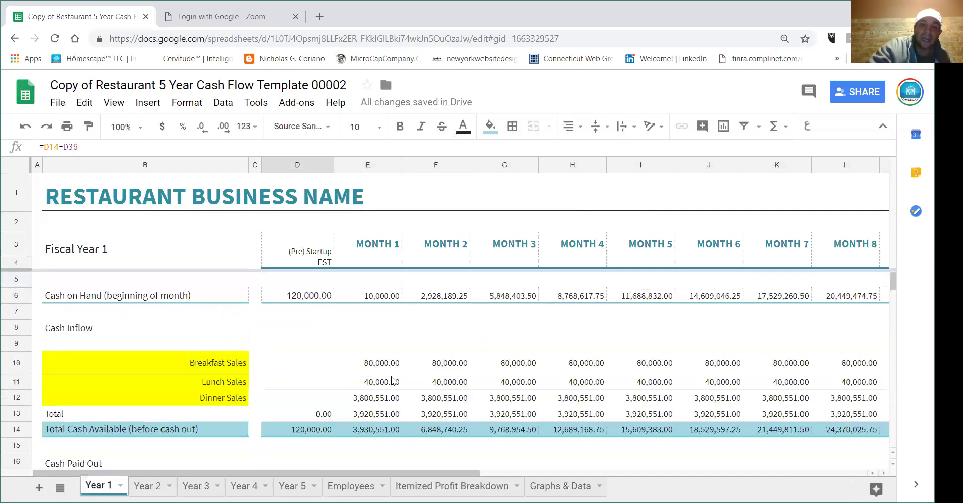
pyautogui.click(379, 300)
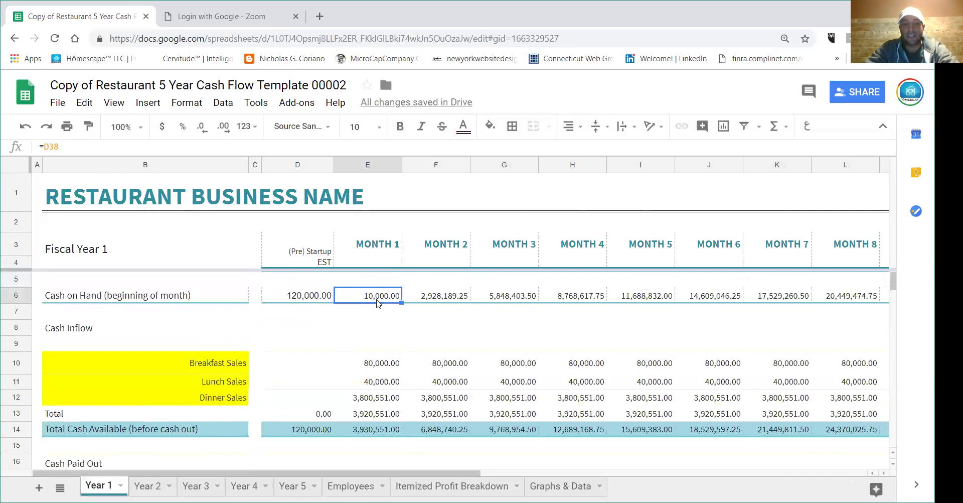
pyautogui.scroll(-1, 379, 306)
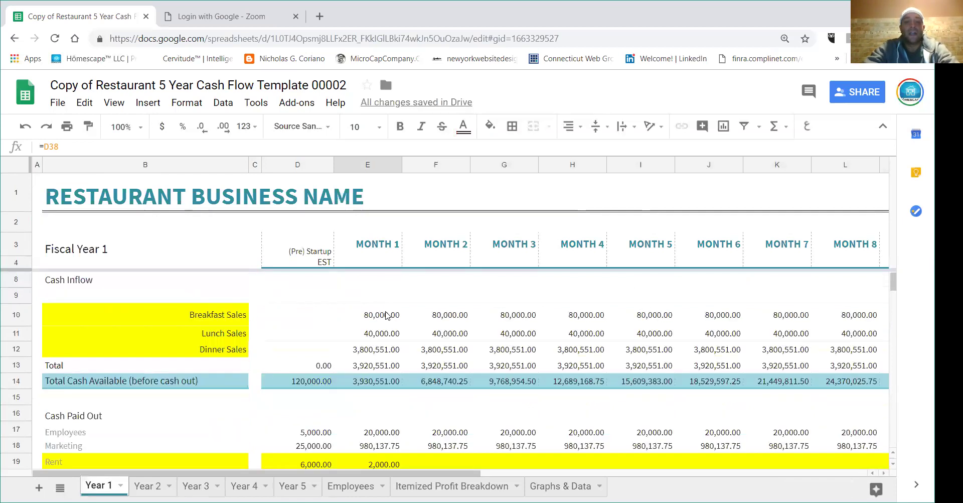
pyautogui.moveTo(380, 315); pyautogui.dragTo(395, 354)
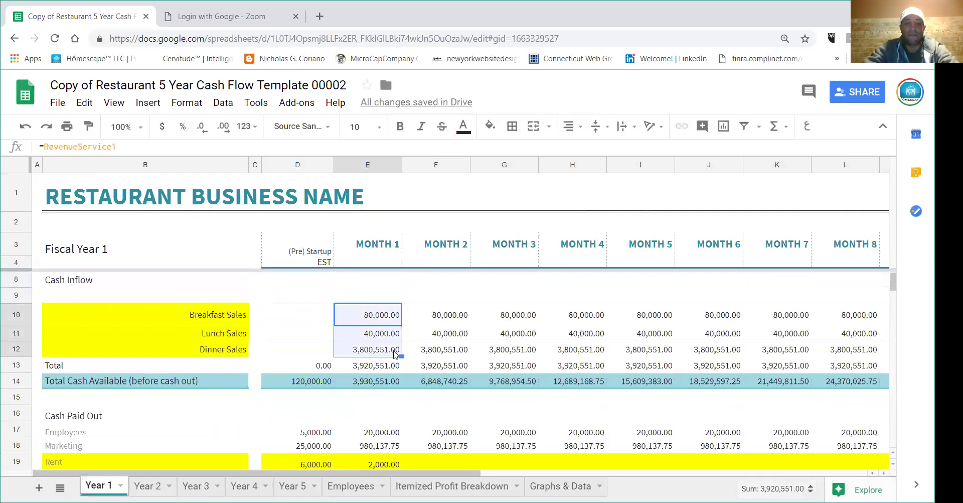
pyautogui.click(392, 380)
pyautogui.scroll(-3, 392, 381)
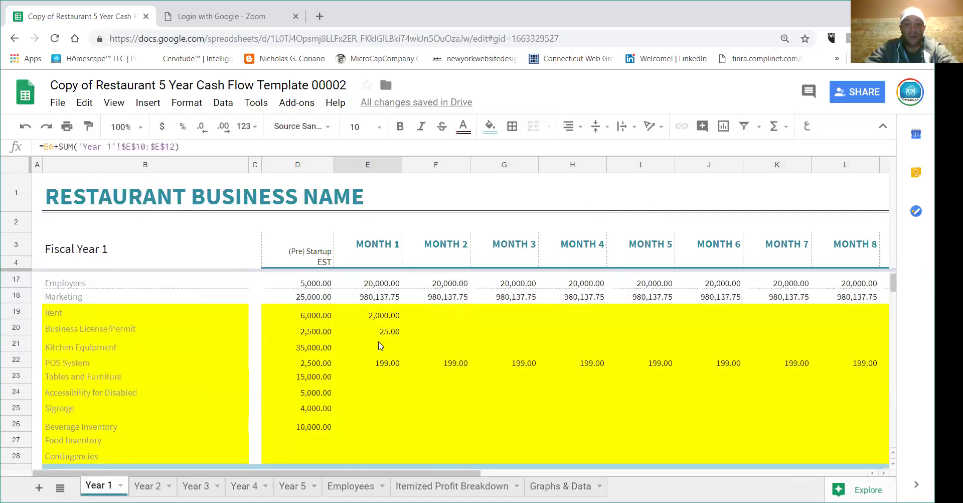
pyautogui.scroll(1, 380, 346)
pyautogui.moveTo(380, 331); pyautogui.dragTo(368, 459)
pyautogui.scroll(-5, 384, 376)
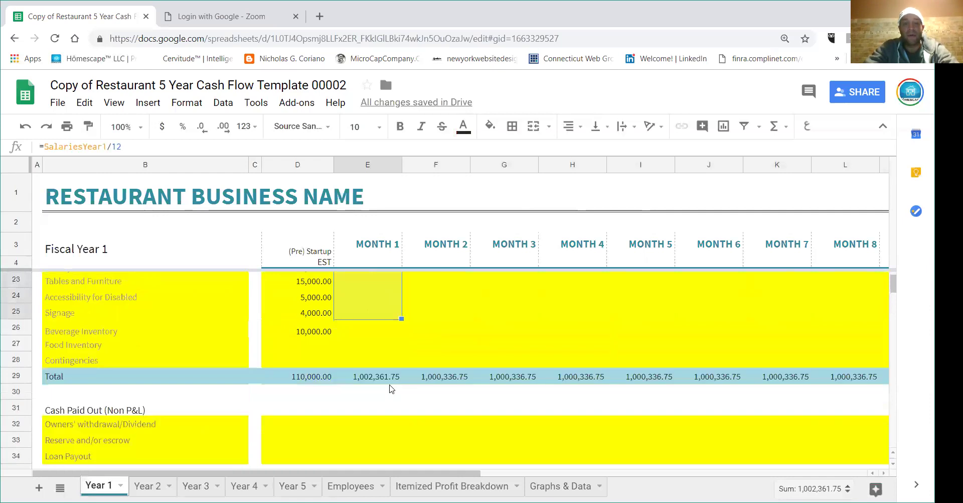
pyautogui.click(379, 425)
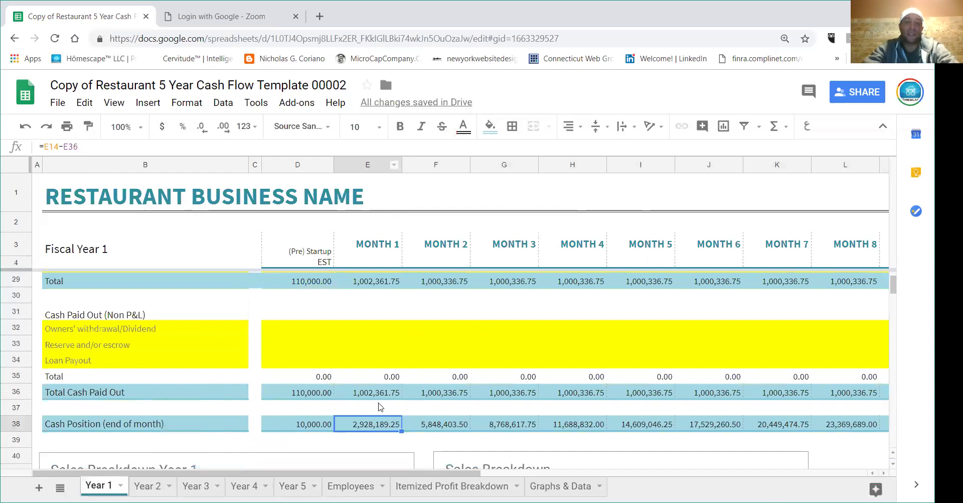
pyautogui.doubleClick(394, 426)
pyautogui.press('Escape')
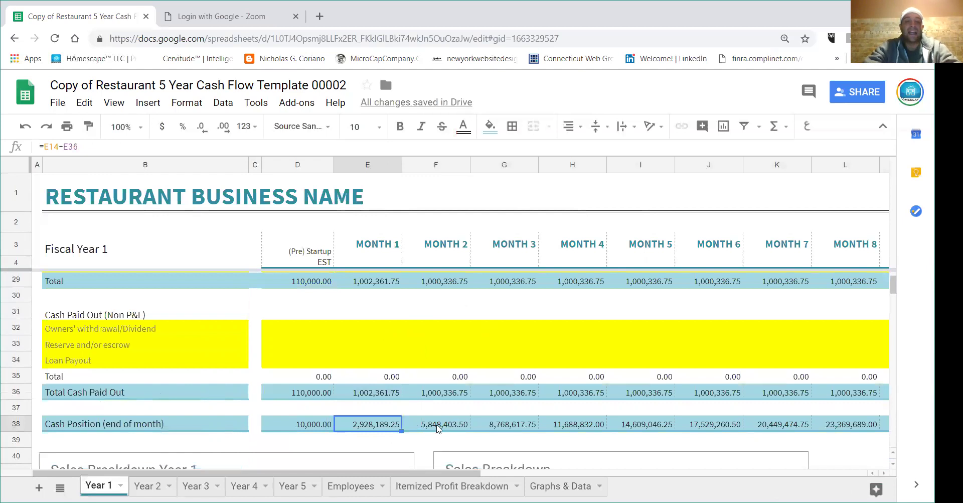
# Trace Month 2 from its Cash on Hand through sales and cash paid out to its end-of-month Cash Position
pyautogui.scroll(8, 394, 425)
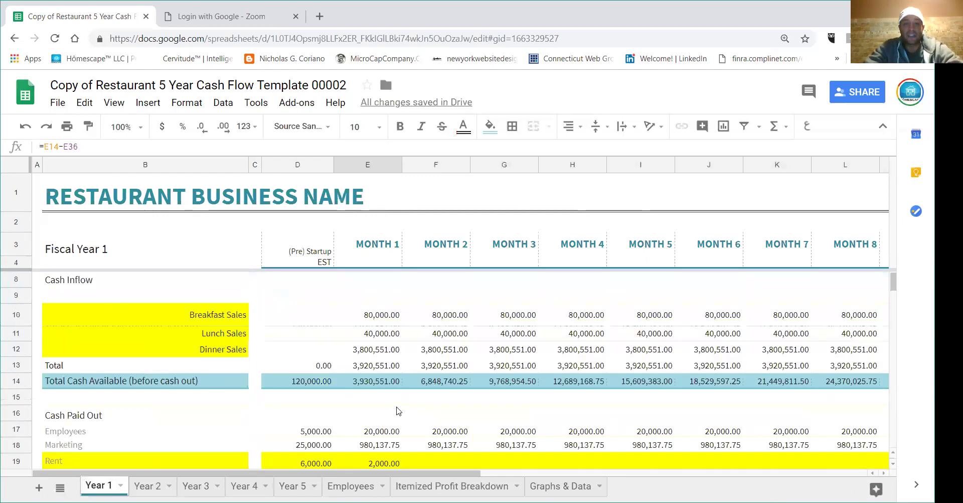
pyautogui.click(451, 300)
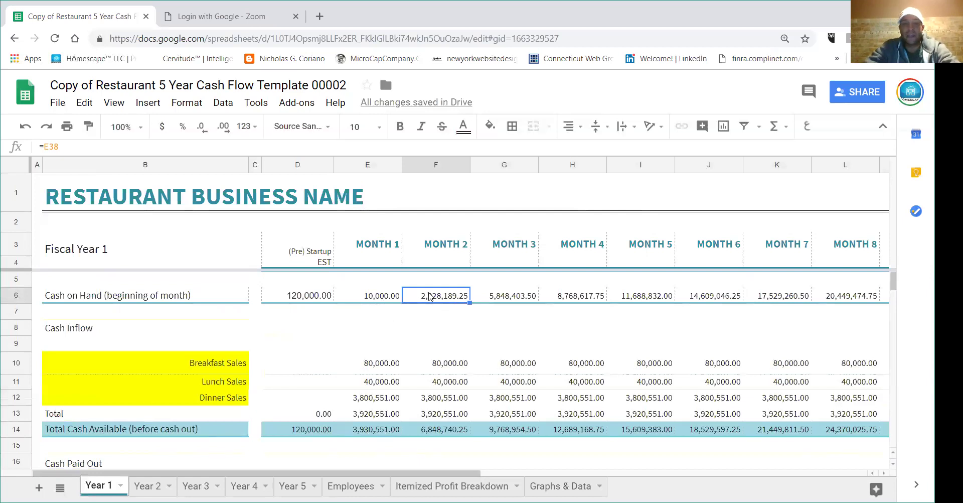
pyautogui.moveTo(454, 366); pyautogui.dragTo(441, 462)
pyautogui.scroll(-2, 459, 406)
pyautogui.scroll(-2, 442, 463)
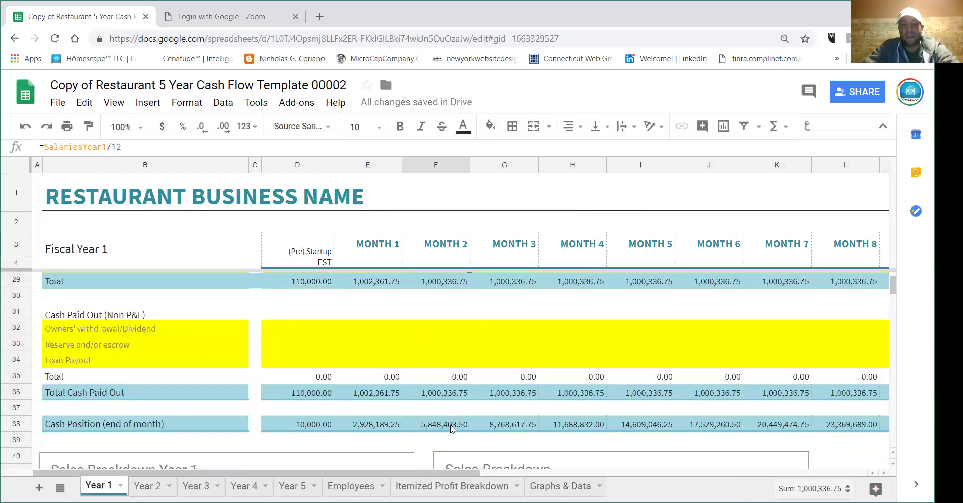
pyautogui.click(452, 424)
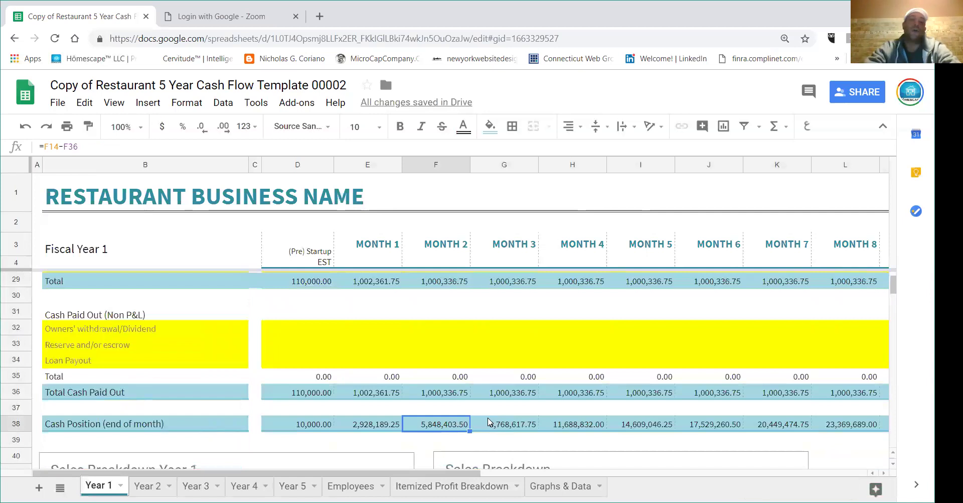
# Compare the Cash Position (end of month) row with the Cash on Hand (beginning of month) row
pyautogui.click(87, 428)
pyautogui.scroll(8, 149, 404)
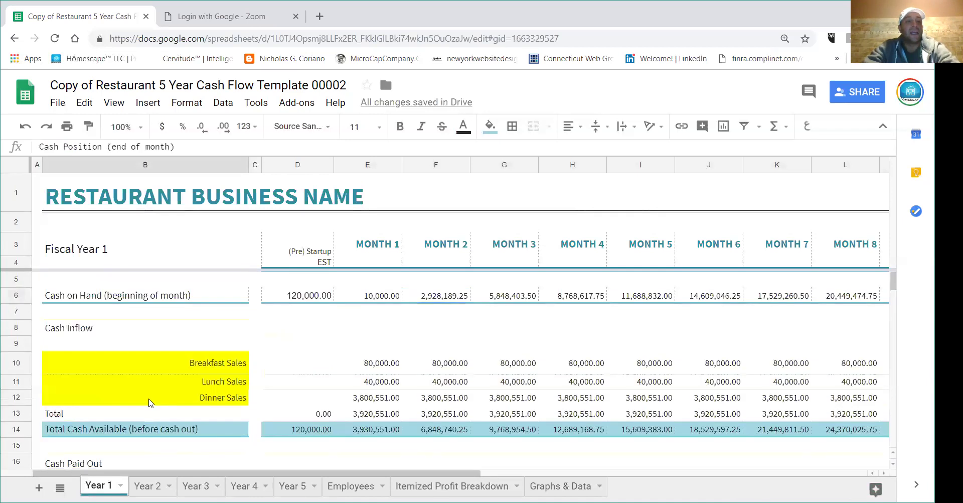
pyautogui.click(8, 292)
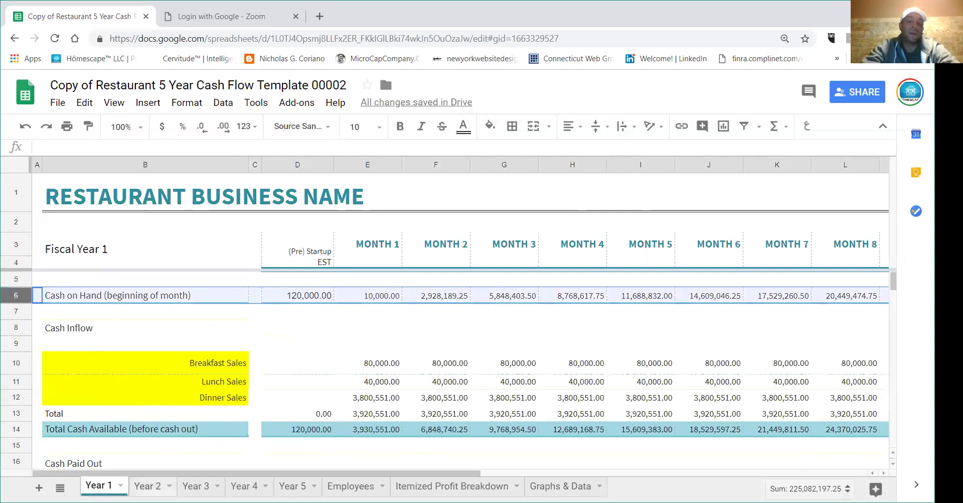
# Check the Month 12 end-of-month Cash Position on the Year 3 sheet
pyautogui.click(196, 486)
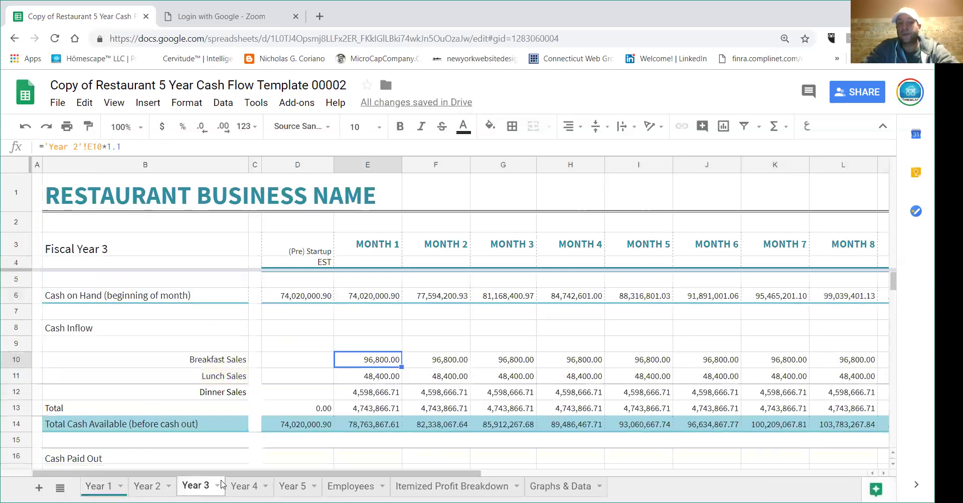
pyautogui.hscroll(5, 582, 461)
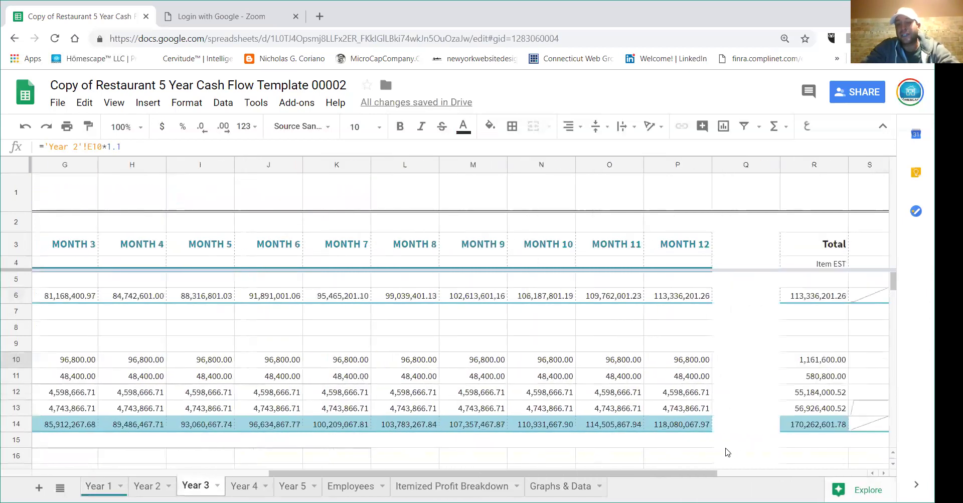
pyautogui.scroll(-8, 653, 391)
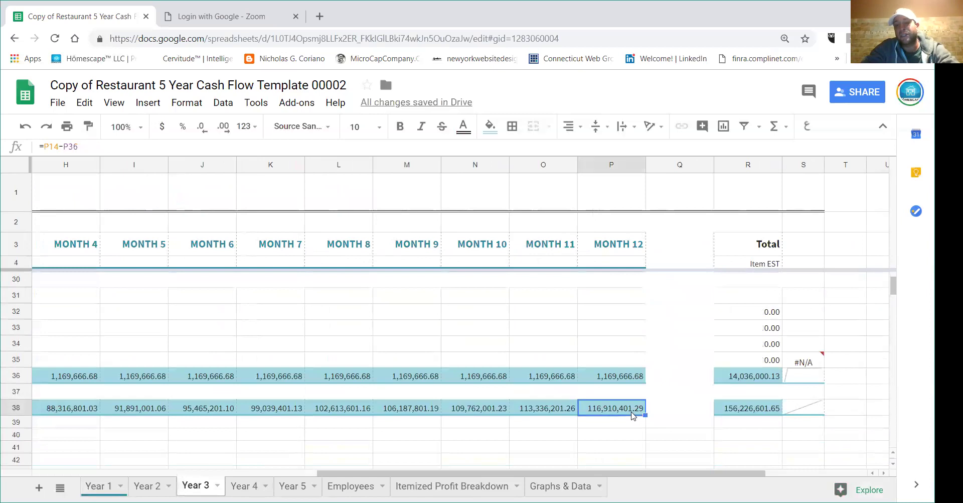
pyautogui.click(635, 408)
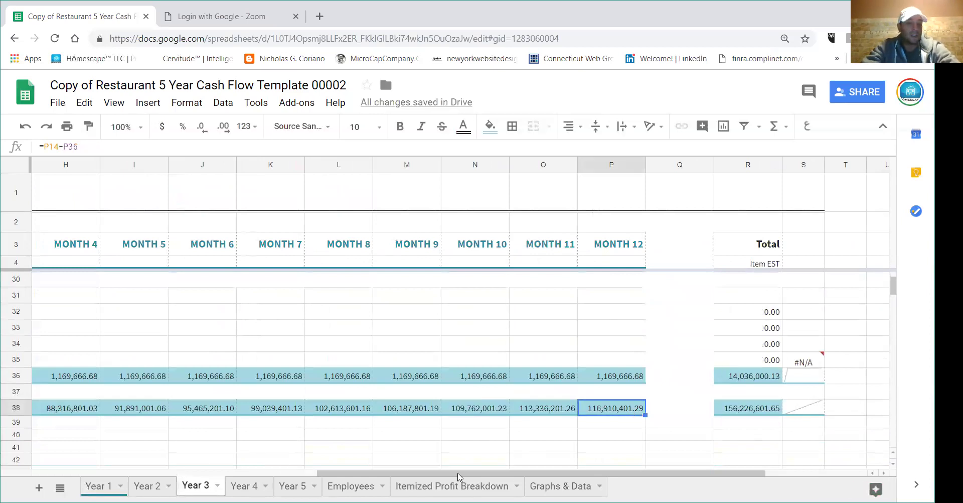
# Return to the Year 1 sheet and view the Cash Paid Out (Non P&L) rows and the Cash Position row
pyautogui.click(99, 486)
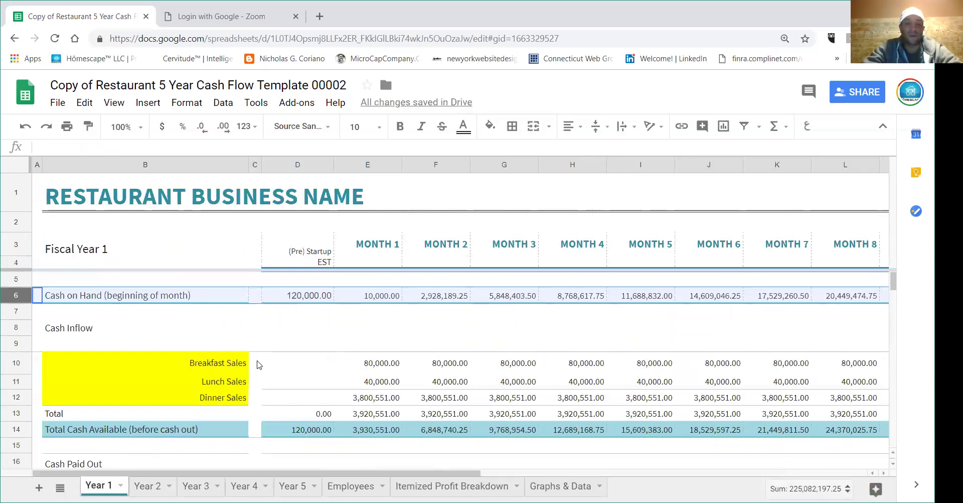
pyautogui.scroll(-7, 257, 365)
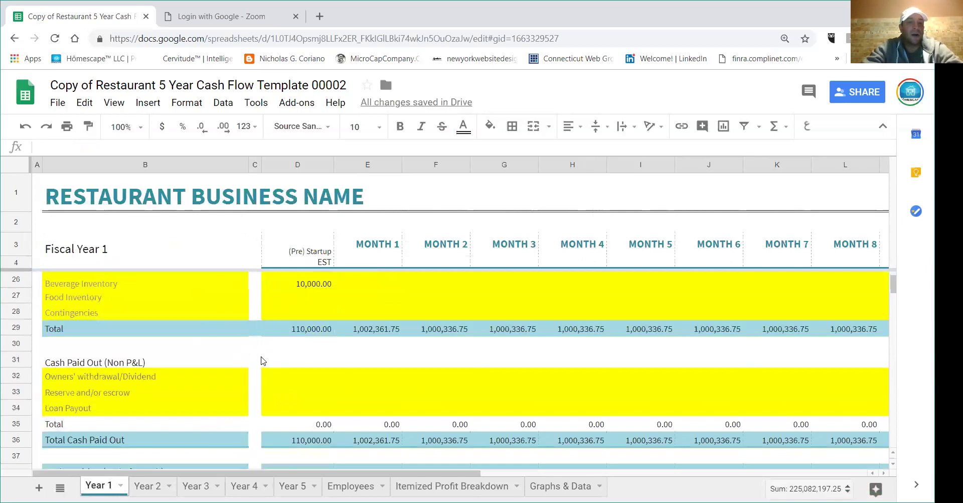
pyautogui.scroll(-1, 261, 360)
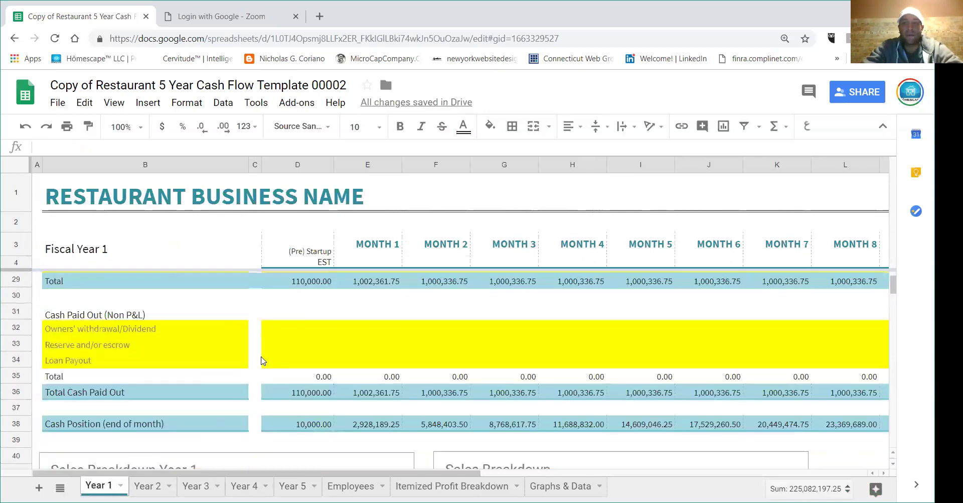